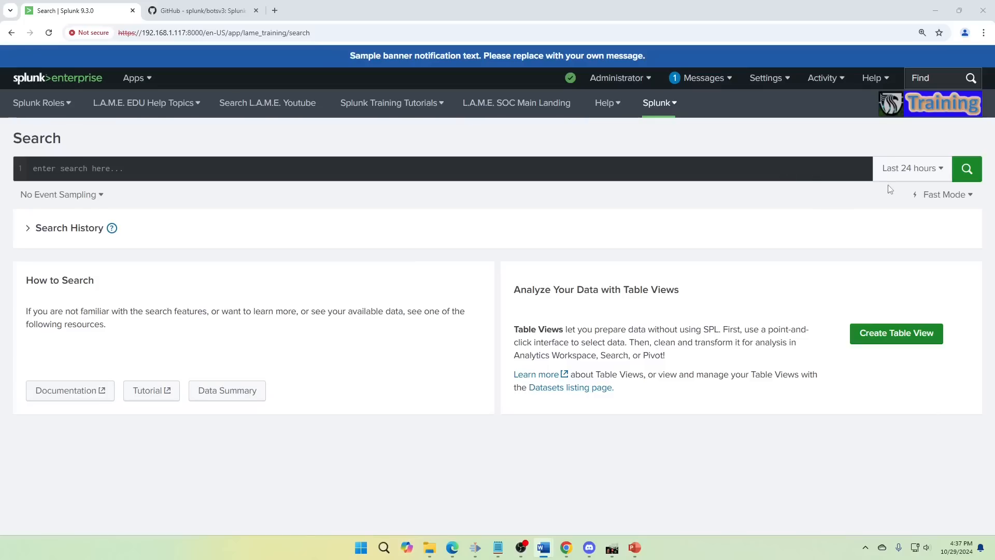
# - Set the search time range to All time and enter index=botsv3 as the base search
pyautogui.click(894, 176)
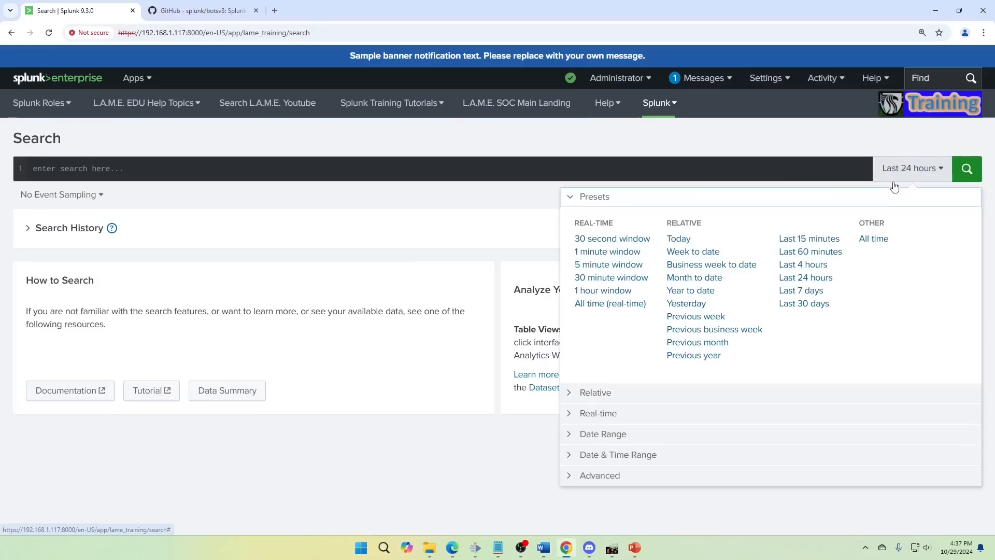
pyautogui.click(878, 240)
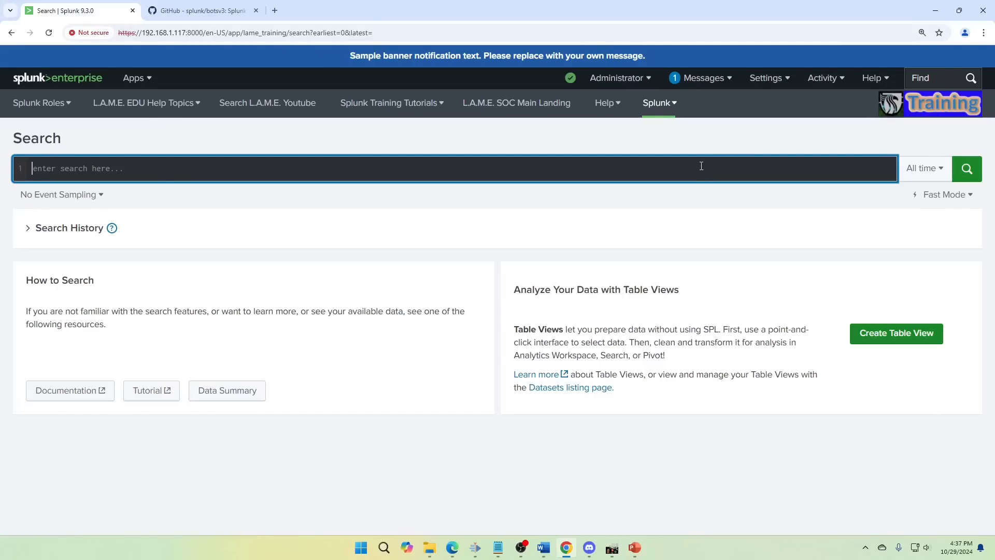
pyautogui.write('index=botsv3')
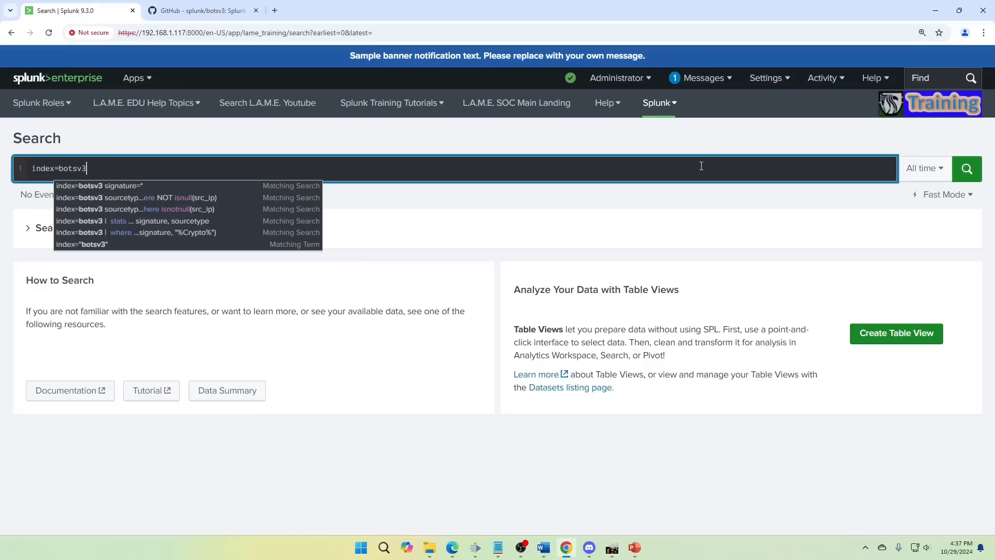
# - Add a second line to the query that pipes the events into timechart span=1h count
pyautogui.hotkey('shift', 'Return')
pyautogui.write('|  ')
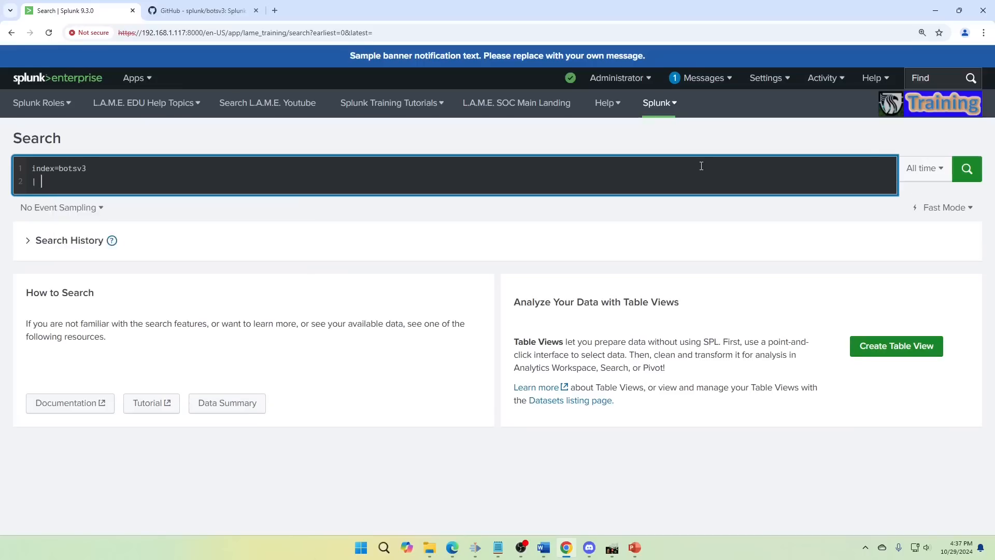
pyautogui.write('timecahrt')
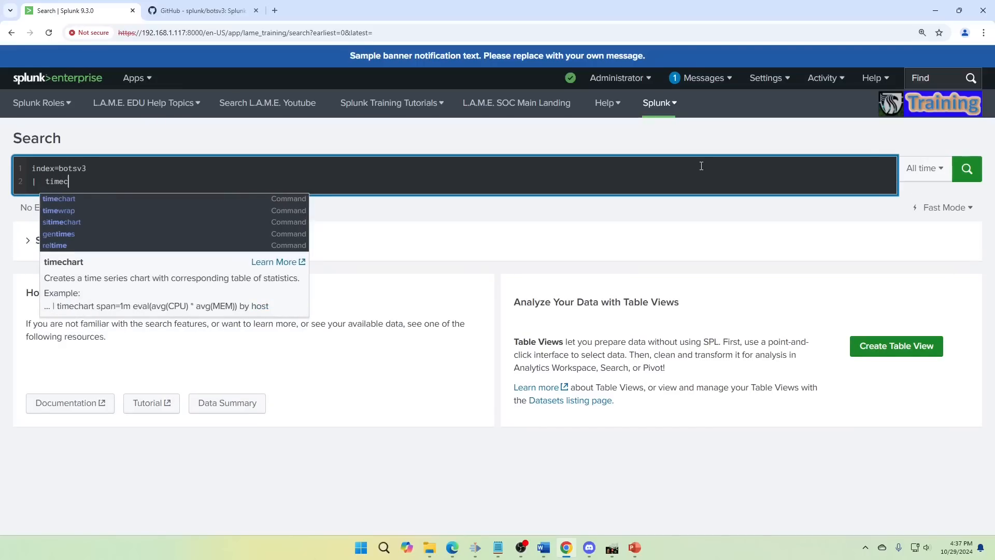
pyautogui.press('BackSpace')
pyautogui.press('BackSpace')
pyautogui.press('BackSpace')
pyautogui.press('BackSpace')
pyautogui.press('BackSpace')
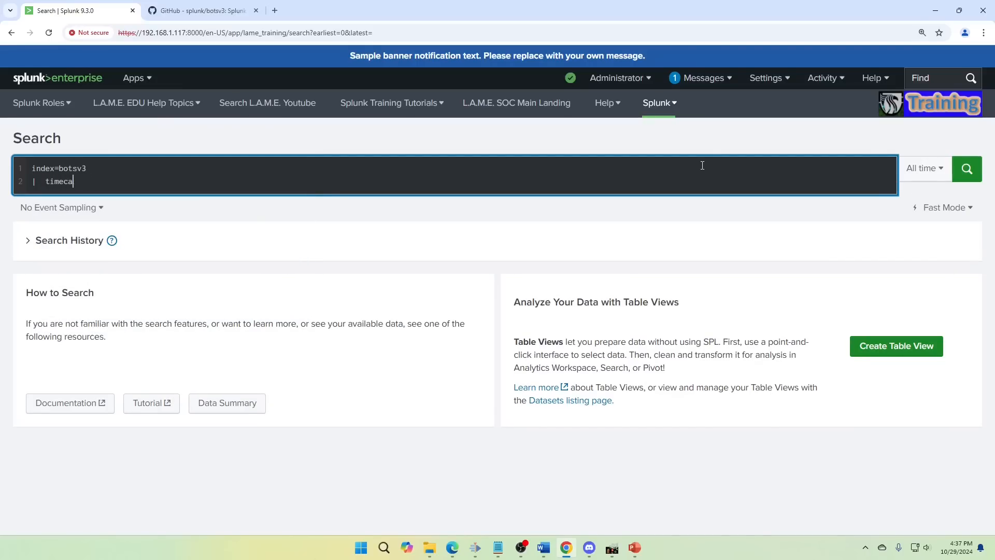
pyautogui.write('hart span')
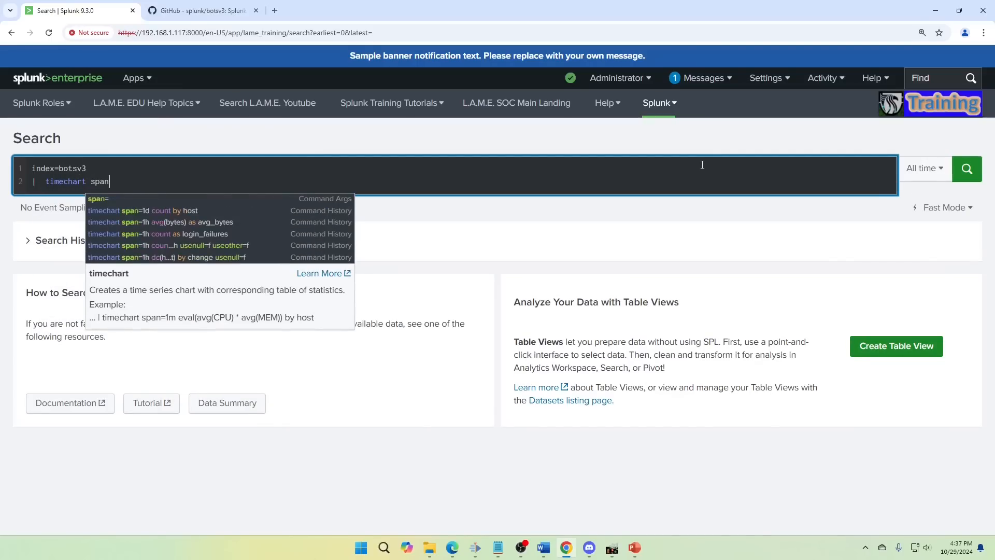
pyautogui.write('=1h count')
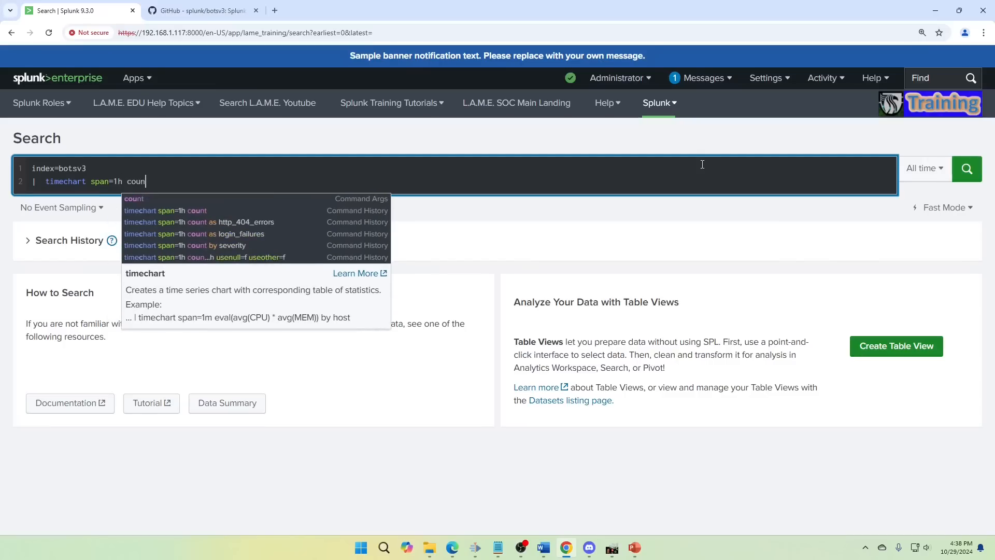
# - Try other timechart span values in the query, such as 2h and 1s, in place of 1h
pyautogui.press('Left')
pyautogui.press('Left')
pyautogui.press('Left')
pyautogui.press('Left')
pyautogui.press('Left')
pyautogui.press('Left')
pyautogui.press('BackSpace')
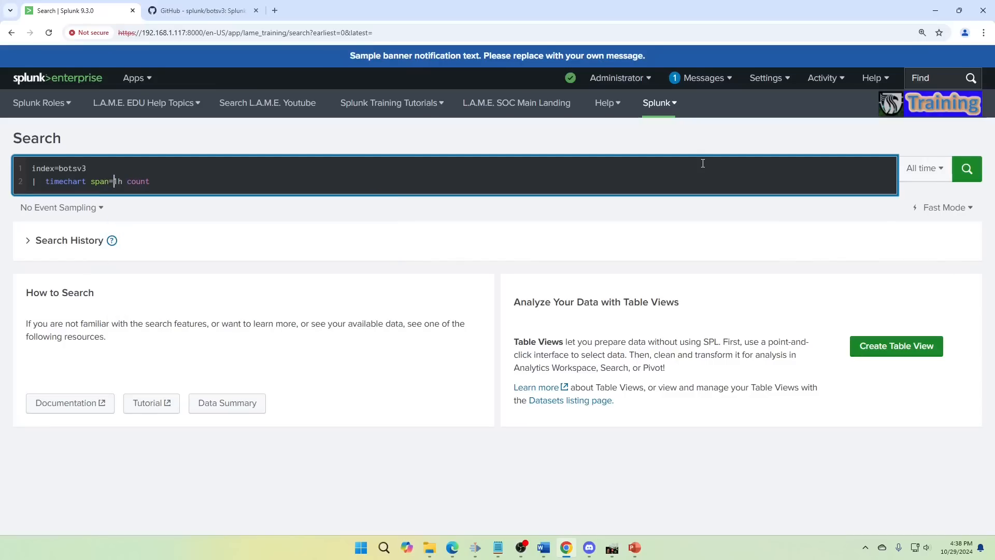
pyautogui.write('d')
pyautogui.press('BackSpace')
pyautogui.write('h')
pyautogui.press('Left')
pyautogui.press('BackSpace')
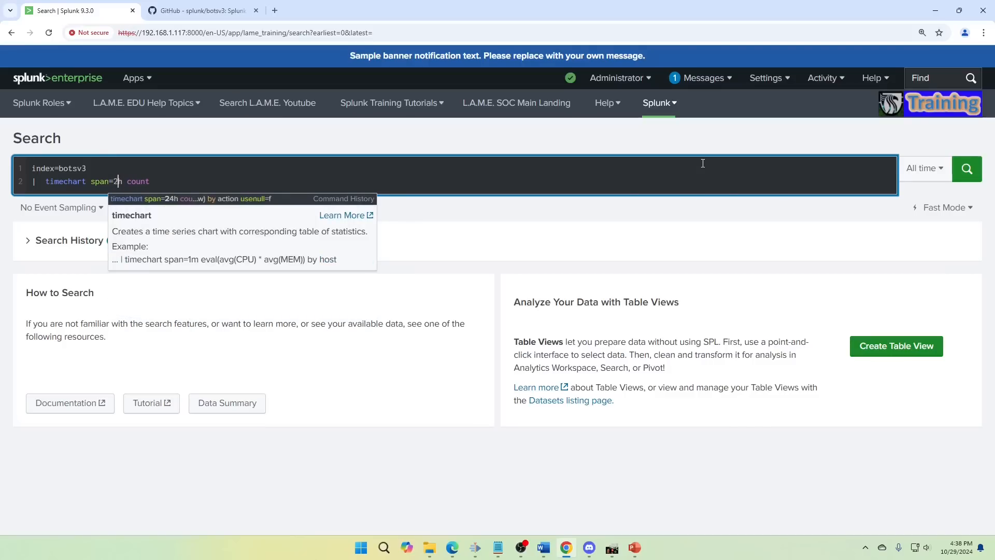
pyautogui.write('2')
pyautogui.press('BackSpace')
pyautogui.write('1')
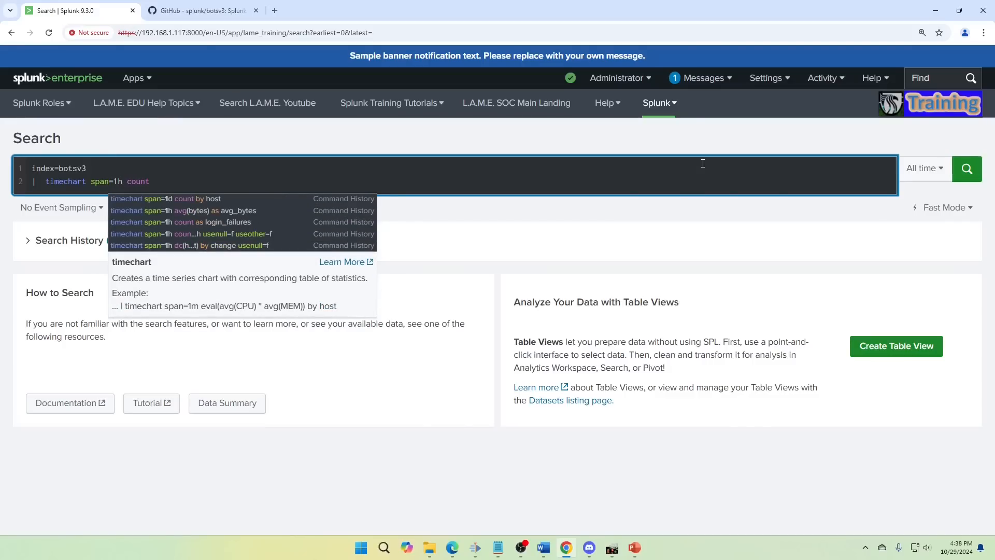
pyautogui.press('Delete')
pyautogui.write('m')
pyautogui.press('BackSpace')
pyautogui.press('Escape')
pyautogui.write('h')
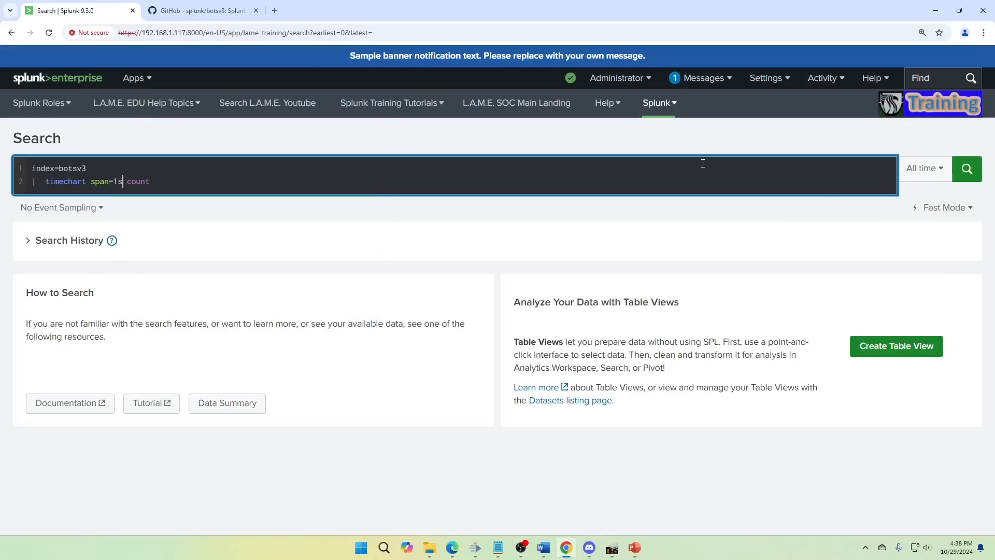
# - Run the hourly count search and display its results as a line chart
pyautogui.press('Right')
pyautogui.press('Right')
pyautogui.press('Right')
pyautogui.press('Right')
pyautogui.press('Right')
pyautogui.press('Right')
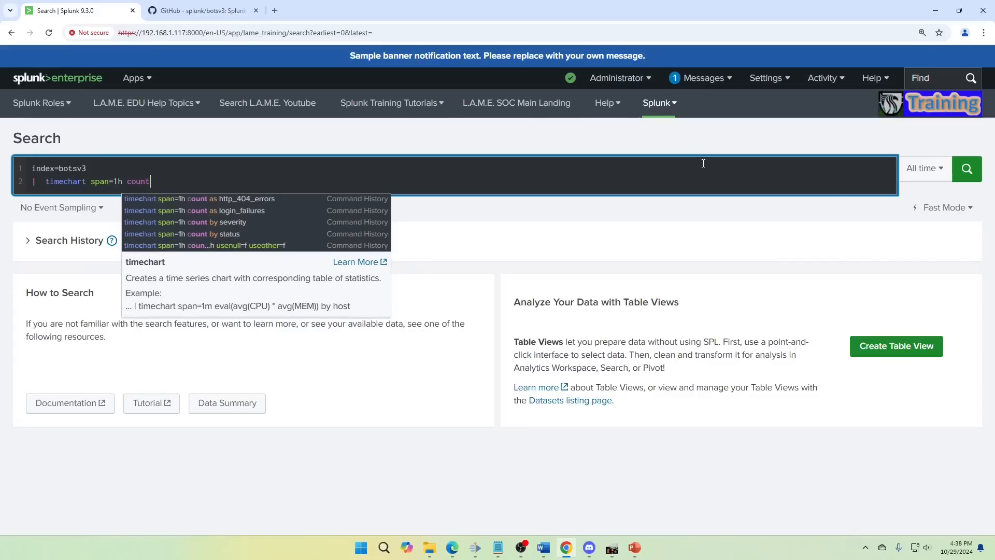
pyautogui.press('Return')
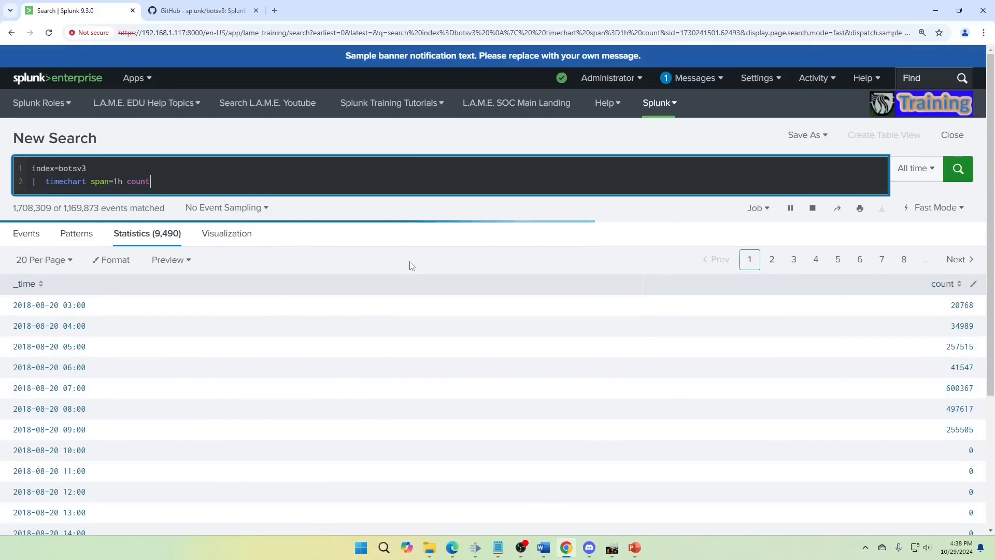
pyautogui.click(240, 236)
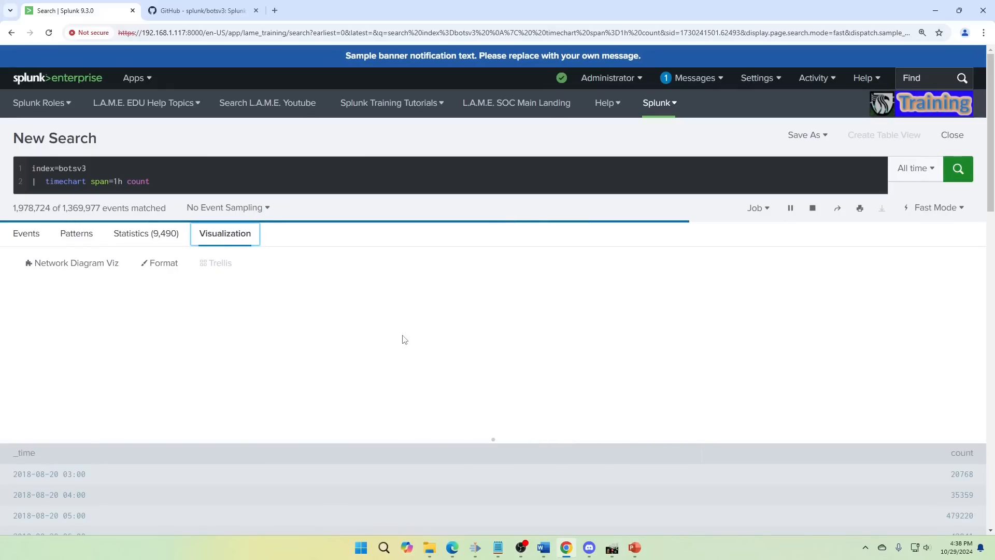
pyautogui.click(112, 265)
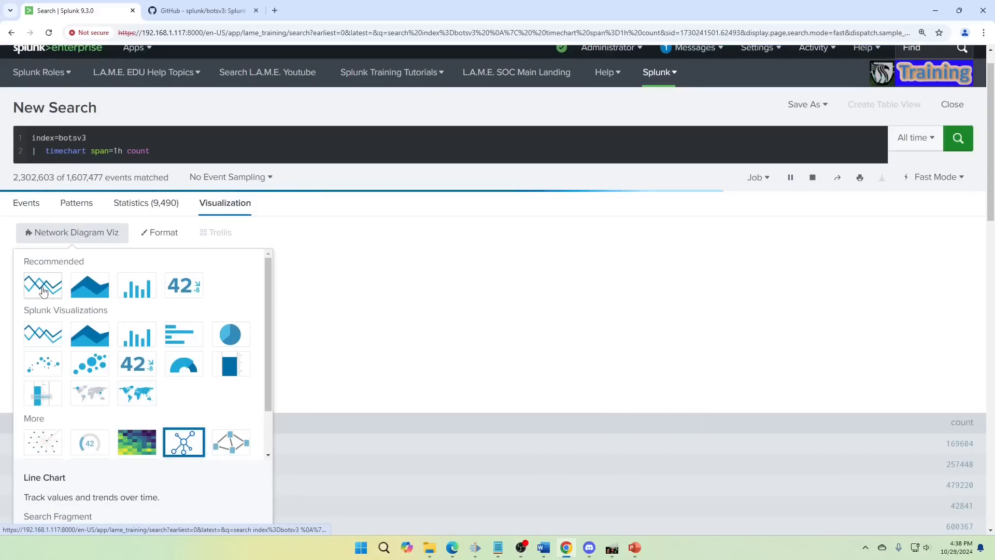
pyautogui.click(43, 289)
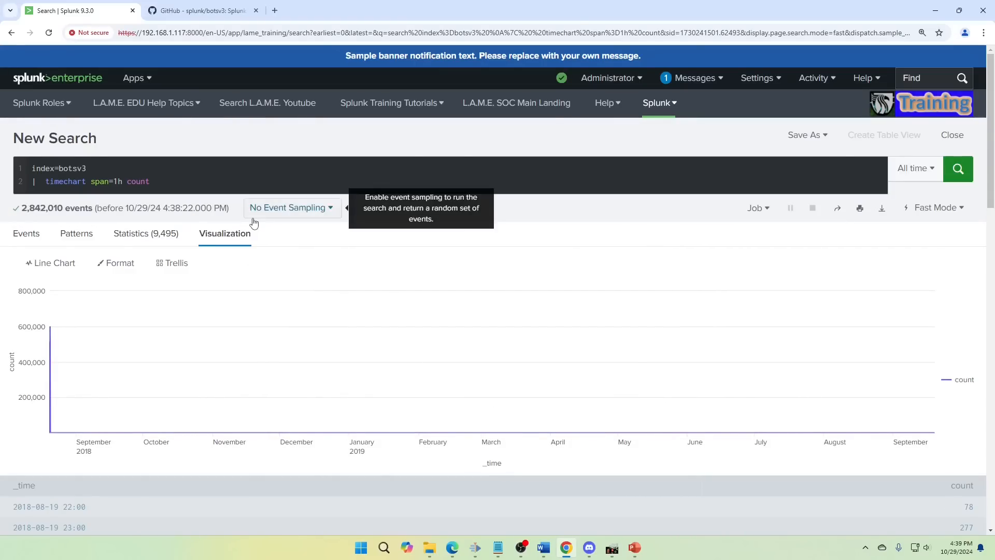
# - Change the index to _internal, run the hourly count over the last 4 hours, and show the statistics table
pyautogui.doubleClick(178, 175)
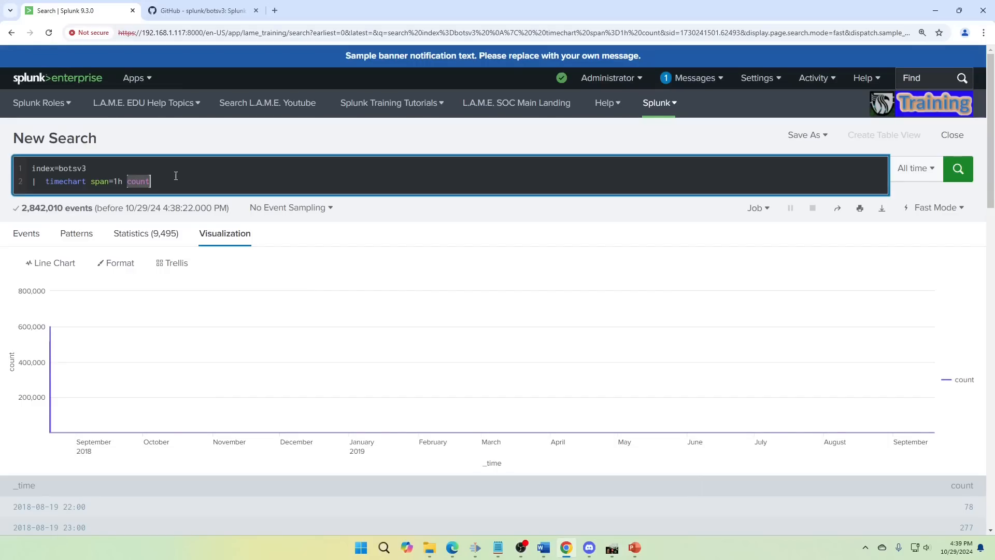
pyautogui.hotkey('ctrl', 'a')
pyautogui.click(212, 181)
pyautogui.doubleClick(39, 169)
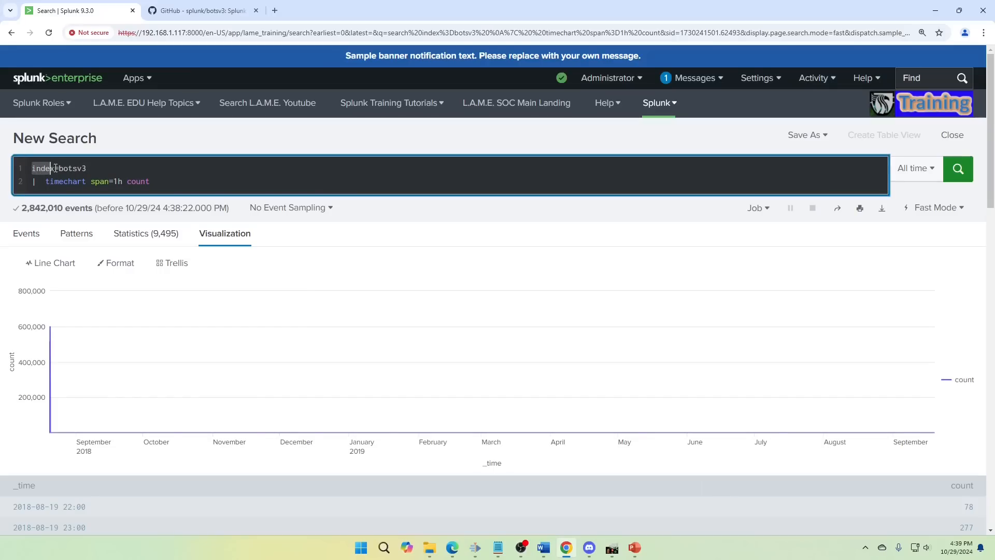
pyautogui.doubleClick(73, 168)
pyautogui.write('_internal')
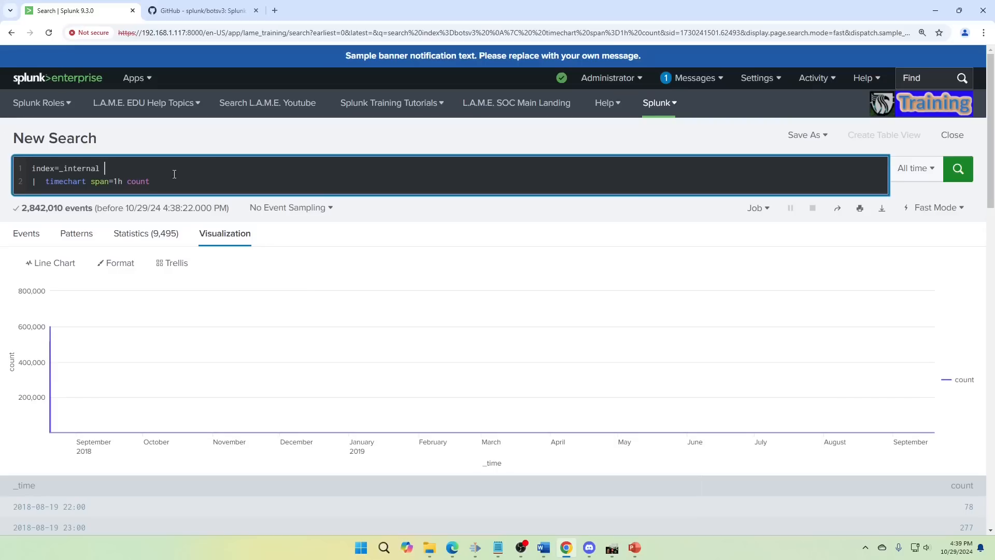
pyautogui.click(900, 168)
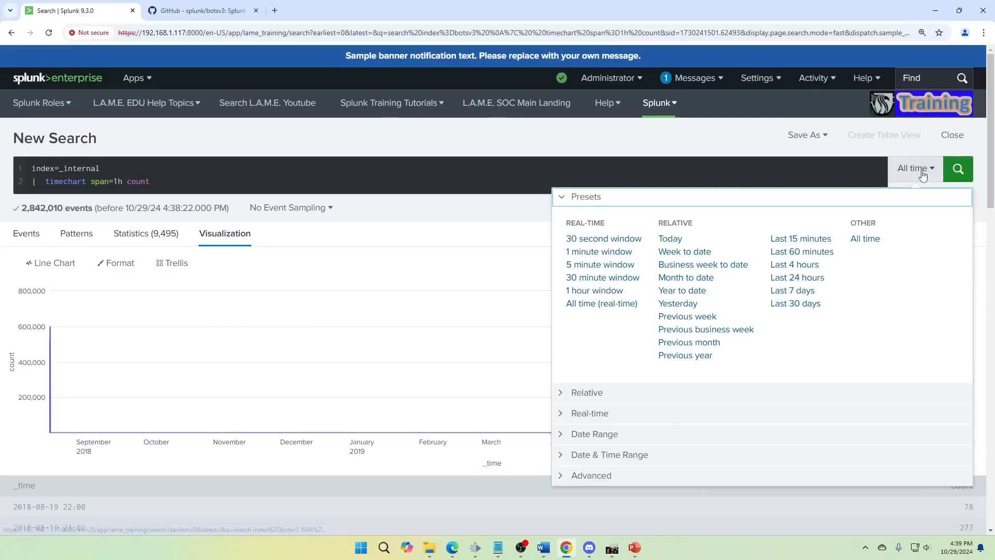
pyautogui.click(810, 265)
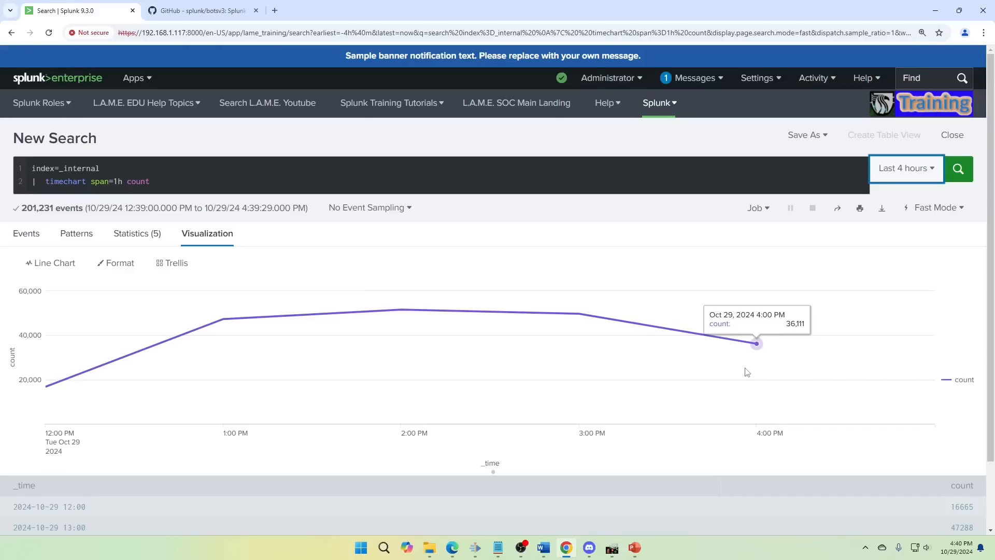
pyautogui.click(158, 236)
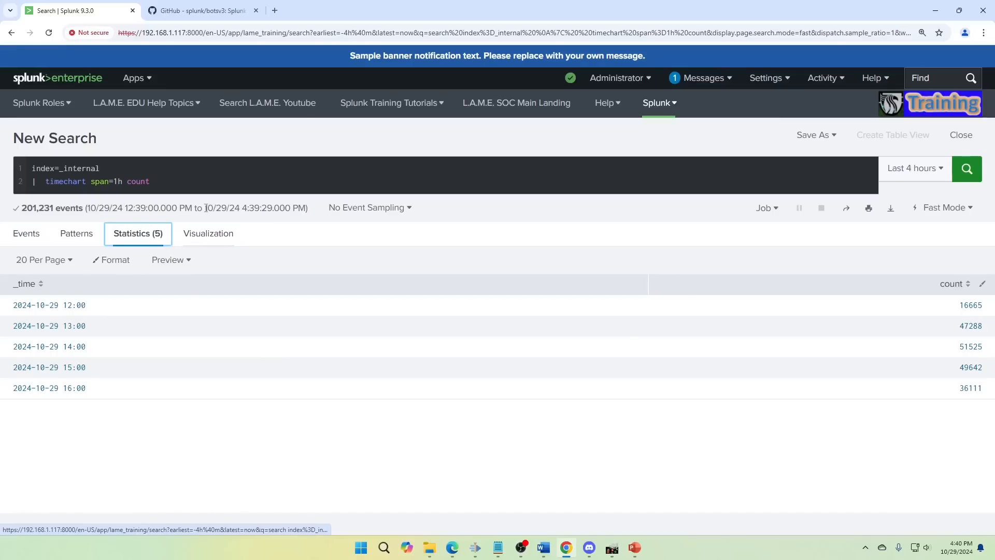
# - Filter the botsv3 search by adding sourcetype=stream:tcp to its first line
pyautogui.click(193, 182)
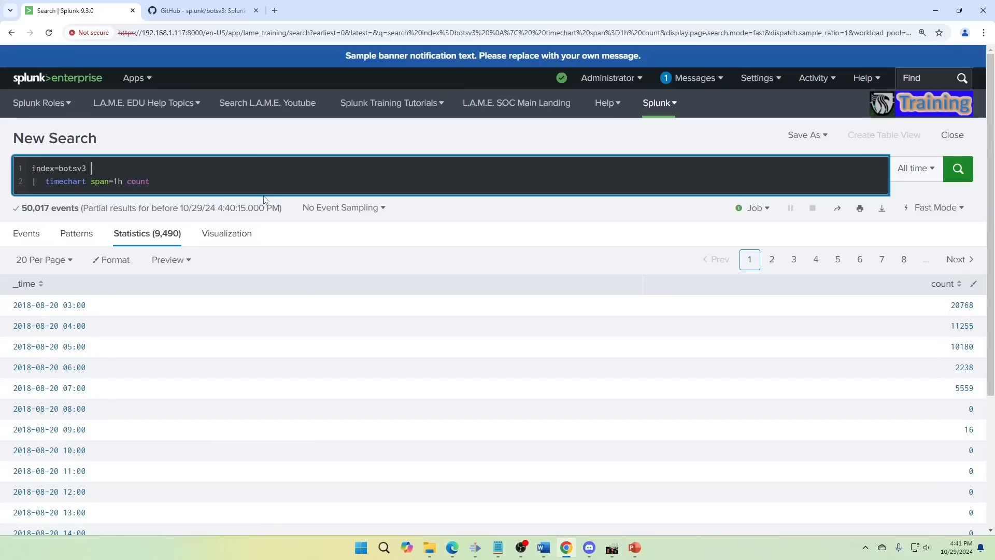
pyautogui.write('urcetype=s')
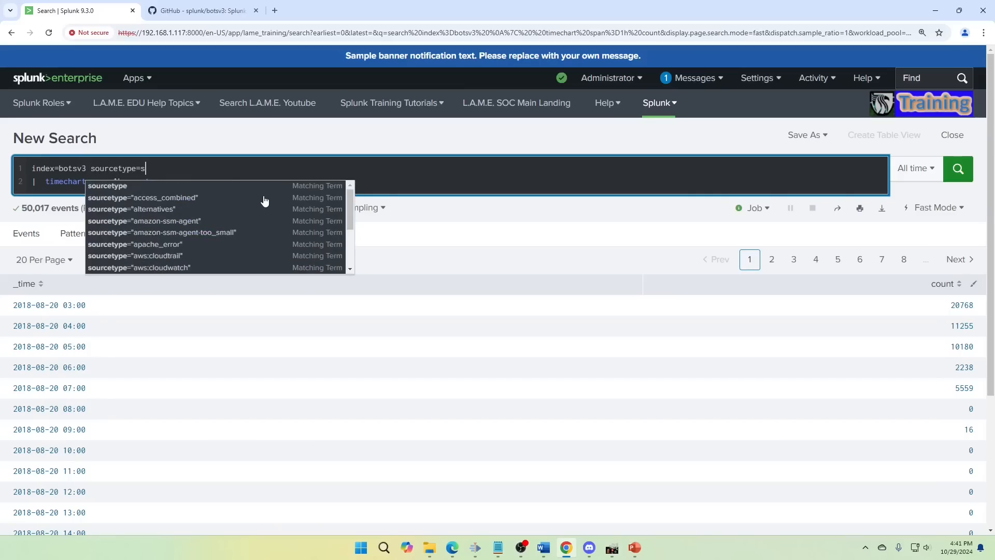
pyautogui.write('teream:tcp')
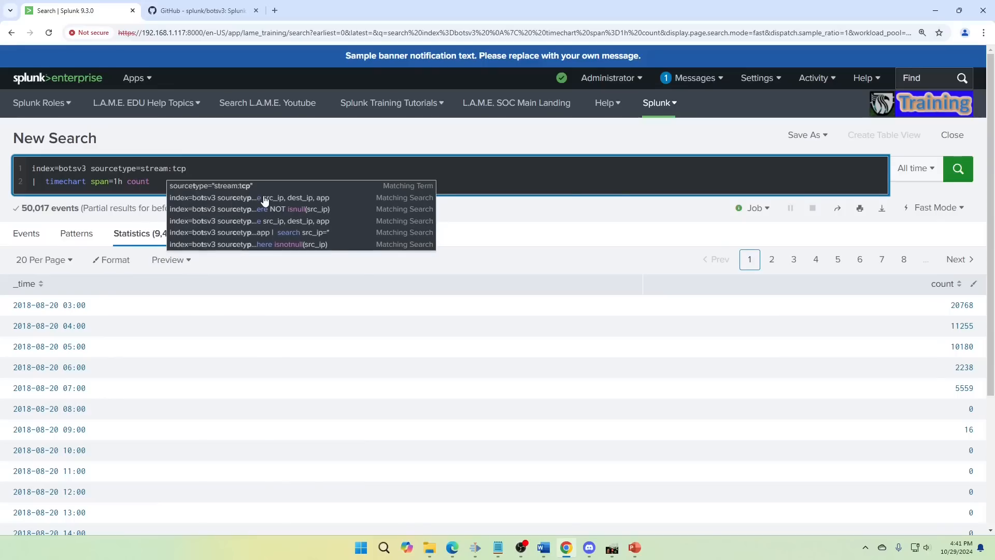
pyautogui.press('Right')
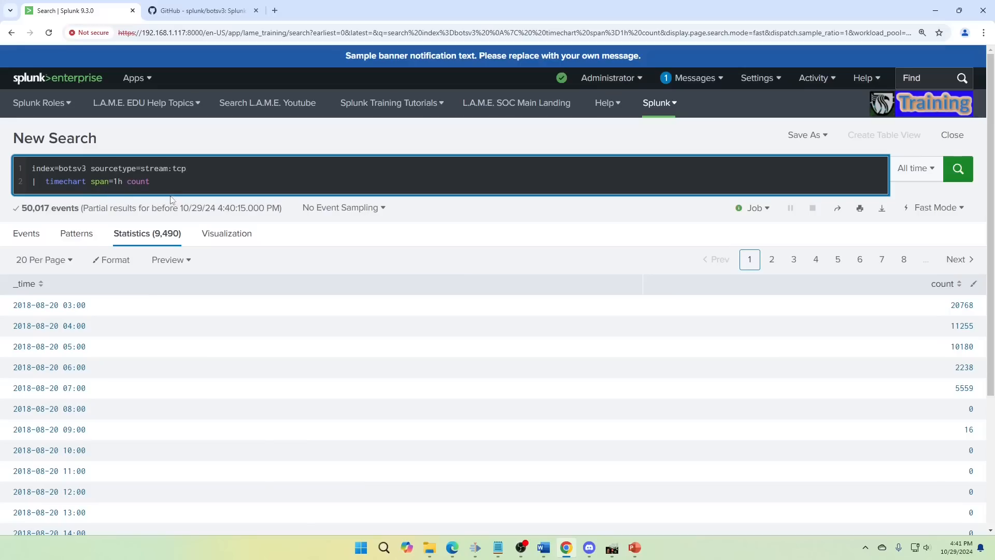
# - Replace count in the timechart line with avg(bytes) as avg_bytes and run the search
pyautogui.click(175, 183)
pyautogui.press('BackSpace')
pyautogui.press('BackSpace')
pyautogui.press('BackSpace')
pyautogui.press('BackSpace')
pyautogui.press('BackSpace')
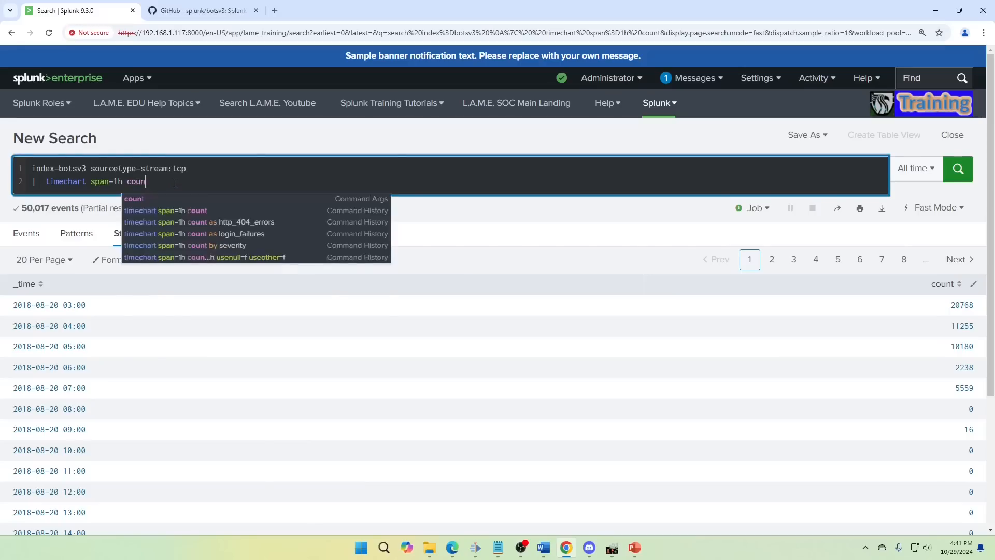
pyautogui.write('avg')
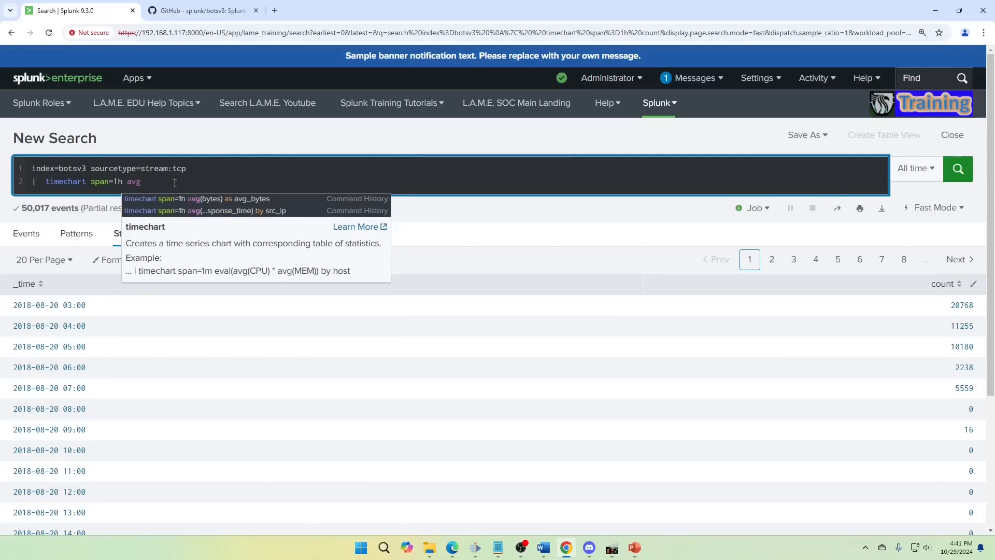
pyautogui.write('(bytes')
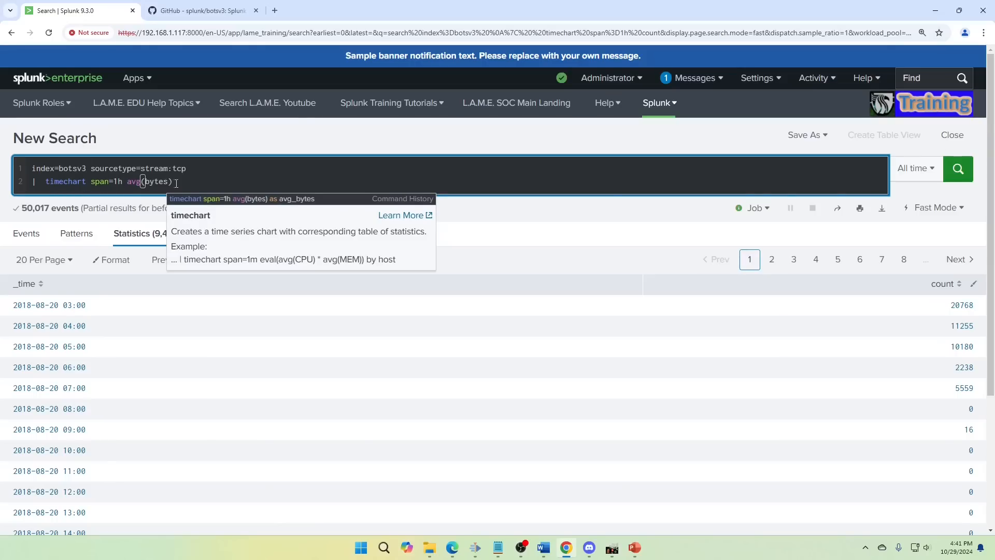
pyautogui.write('as avg_bytes')
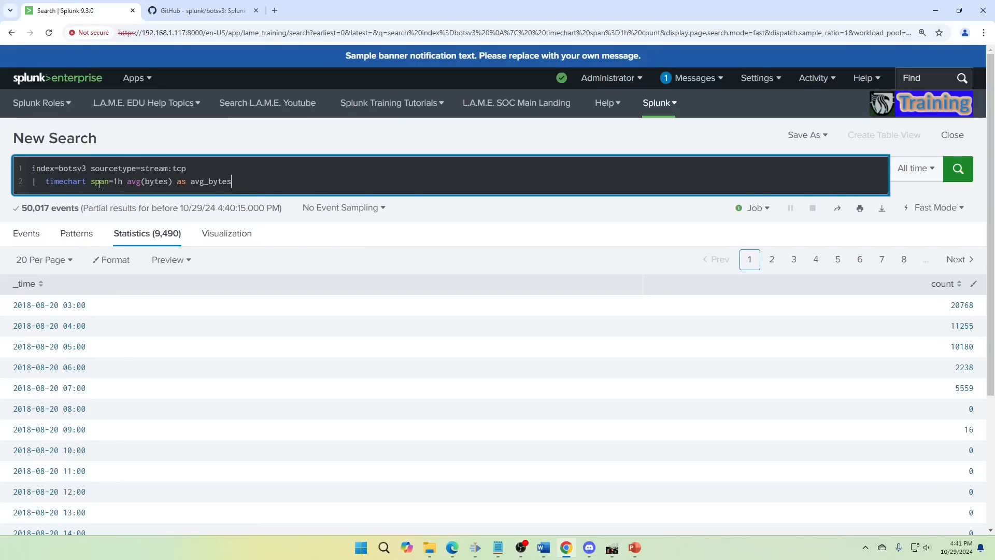
pyautogui.click(964, 178)
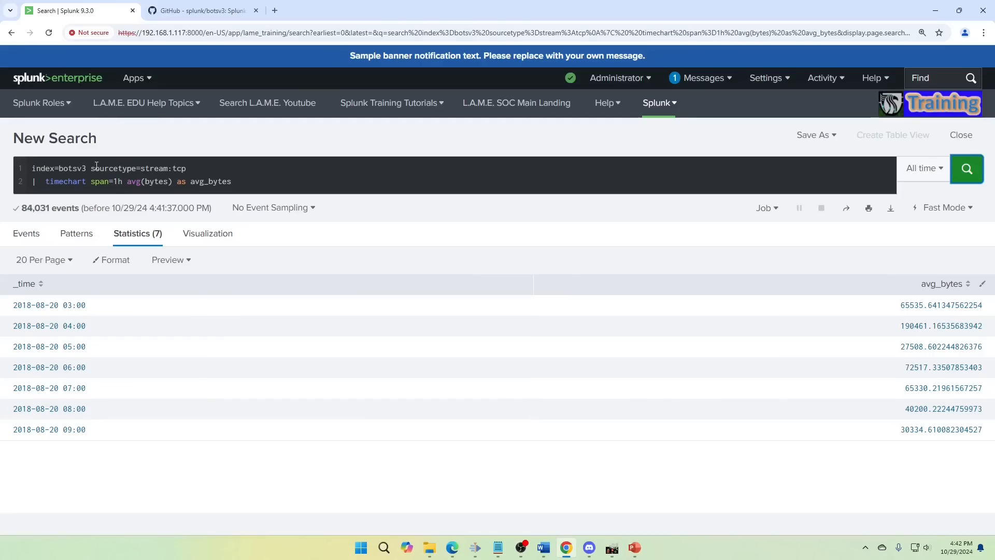
# - Replace the sourcetype filter on the first query line with status=failure
pyautogui.moveTo(91, 169); pyautogui.dragTo(214, 166)
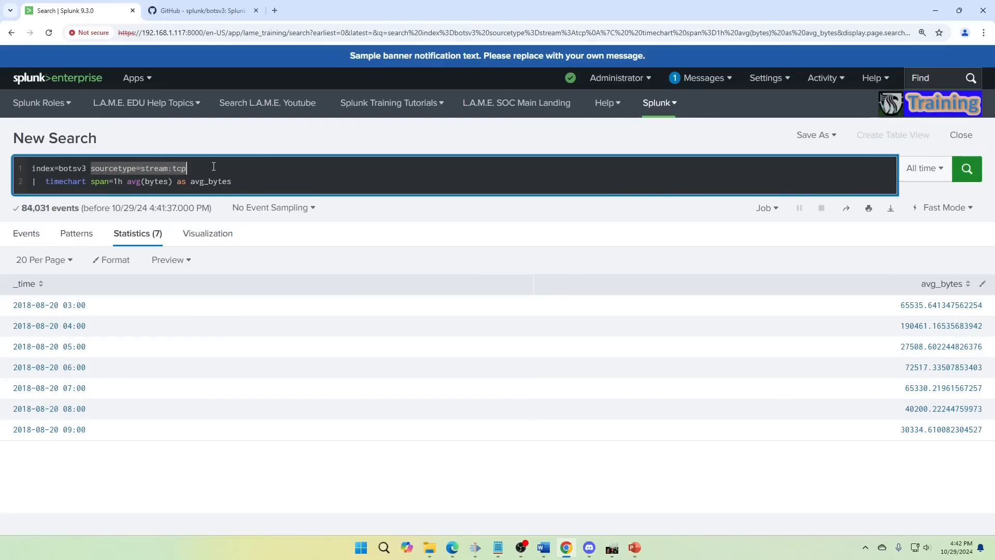
pyautogui.write('stats')
pyautogui.press('BackSpace')
pyautogui.press('BackSpace')
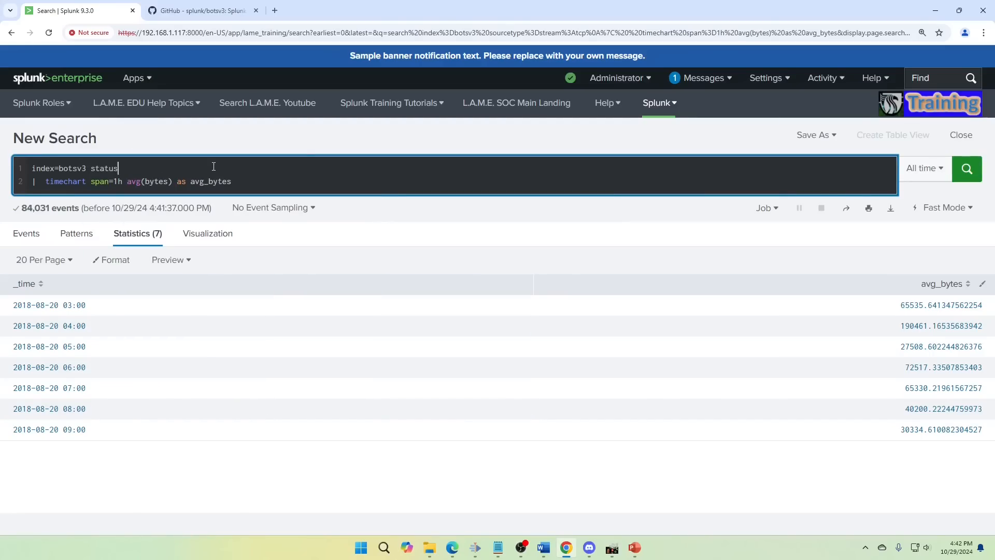
pyautogui.write('us=failure')
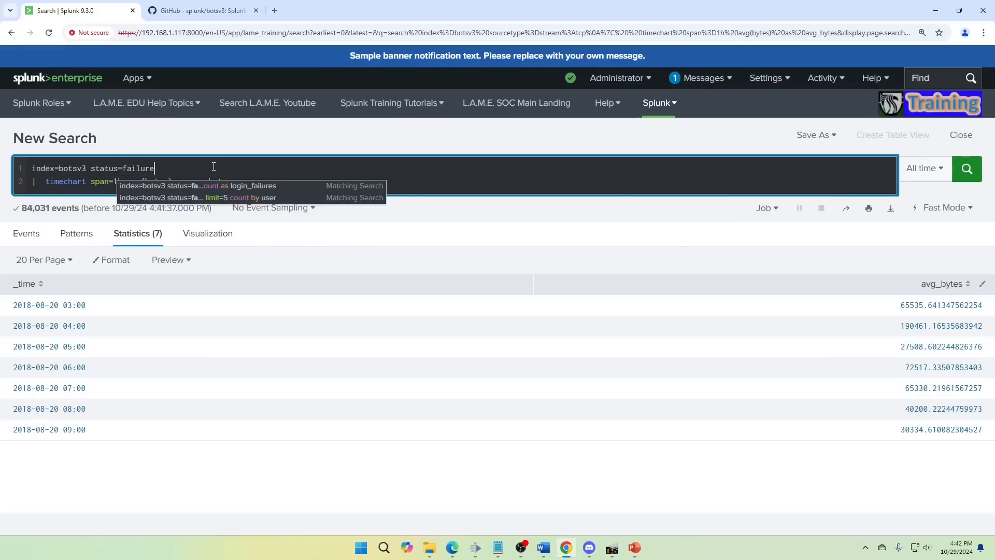
# - Replace avg(bytes) as avg_bytes in the timechart line with count as login_failures and run the search
pyautogui.press('Right')
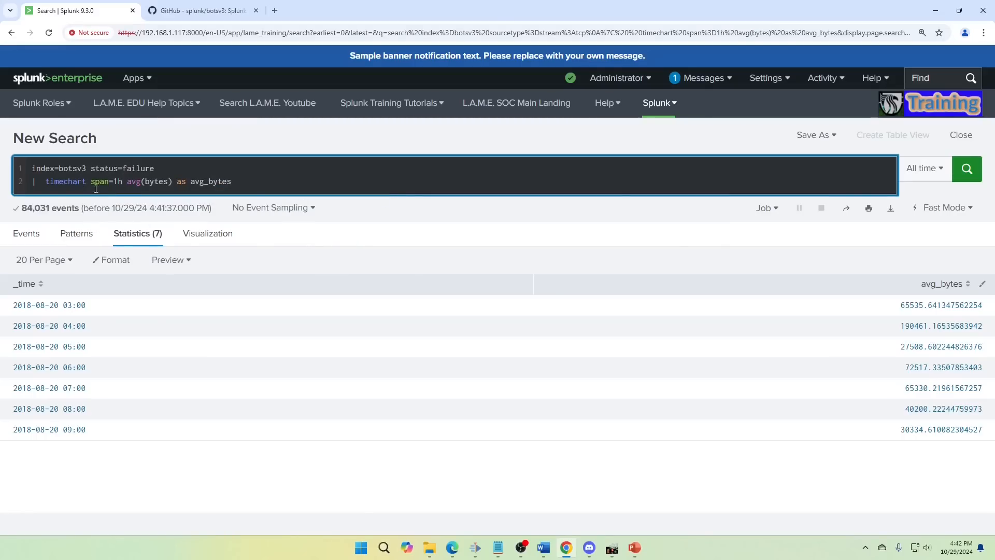
pyautogui.moveTo(127, 182); pyautogui.dragTo(253, 177)
pyautogui.write('count ')
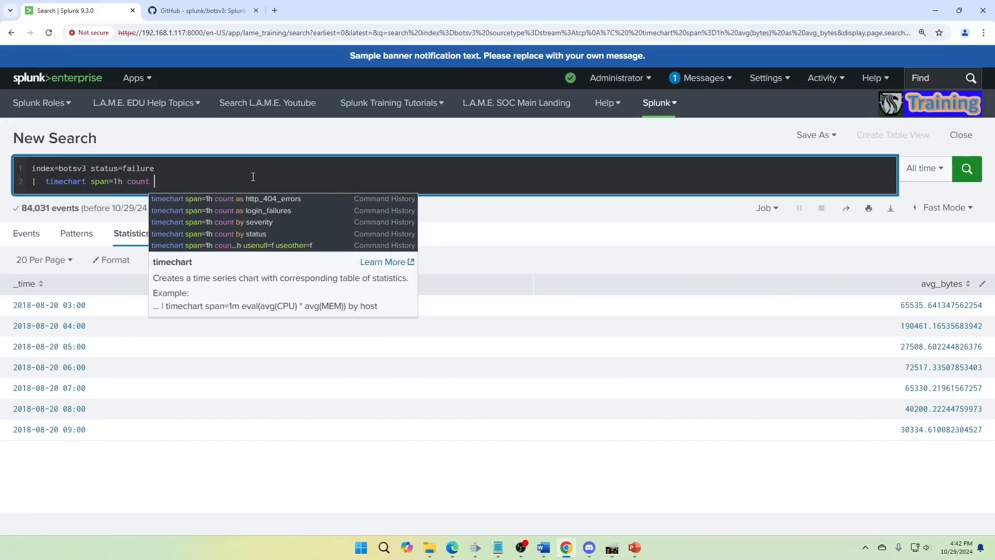
pyautogui.write('login_failures')
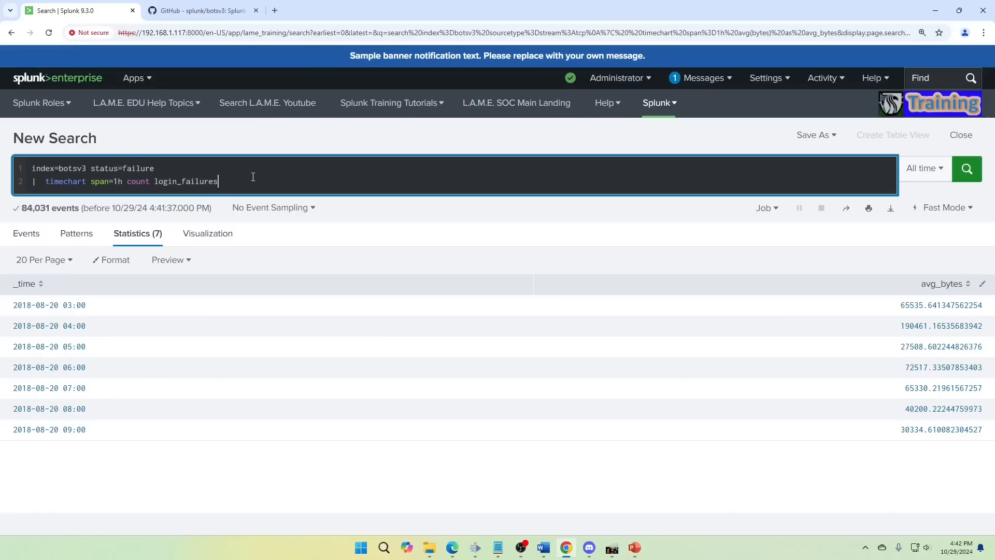
pyautogui.hotkey('ctrl', 'Left')
pyautogui.press('Left')
pyautogui.write('as')
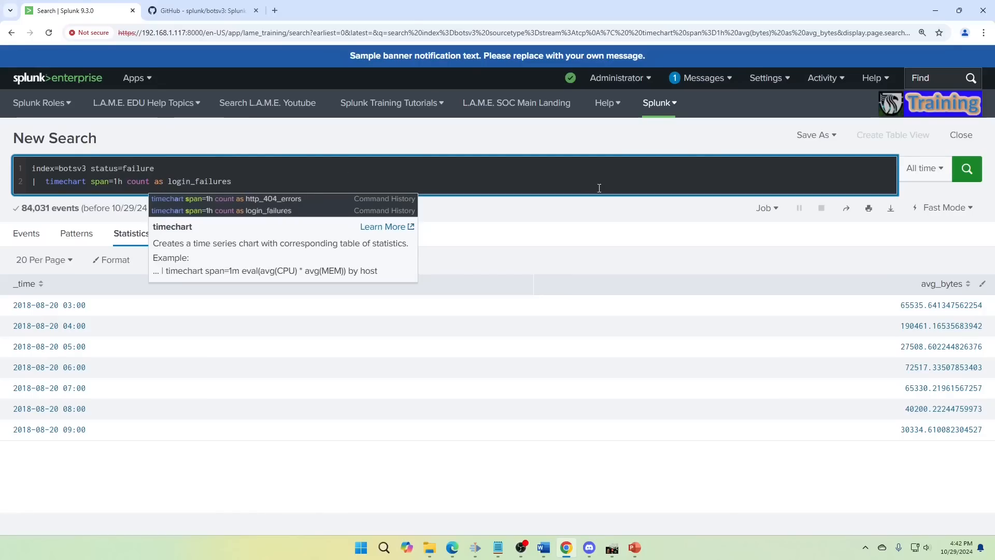
pyautogui.click(967, 168)
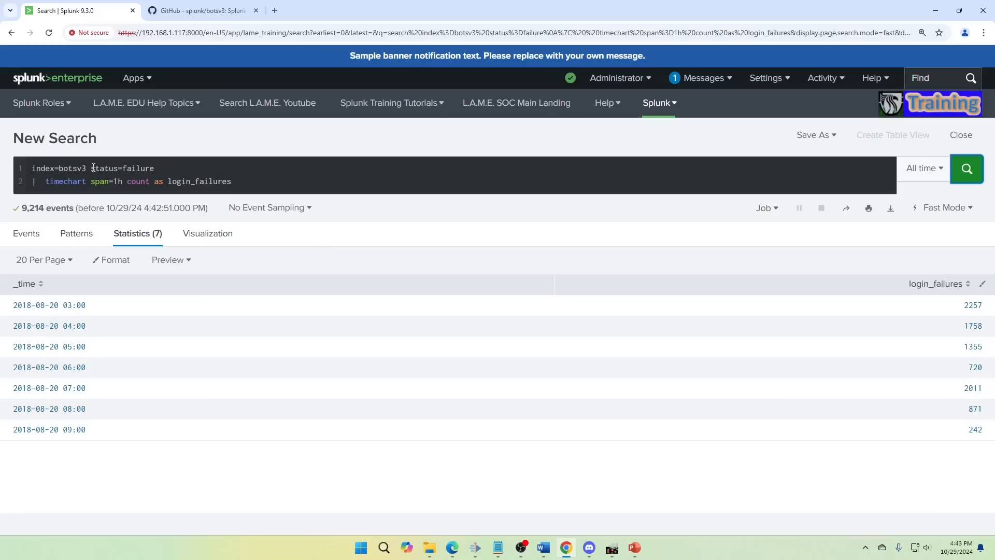
# - Replace the status=failure filter on the first query line with sourcetype=stream:http
pyautogui.moveTo(90, 168); pyautogui.dragTo(196, 169)
pyautogui.write('sourcetype=s')
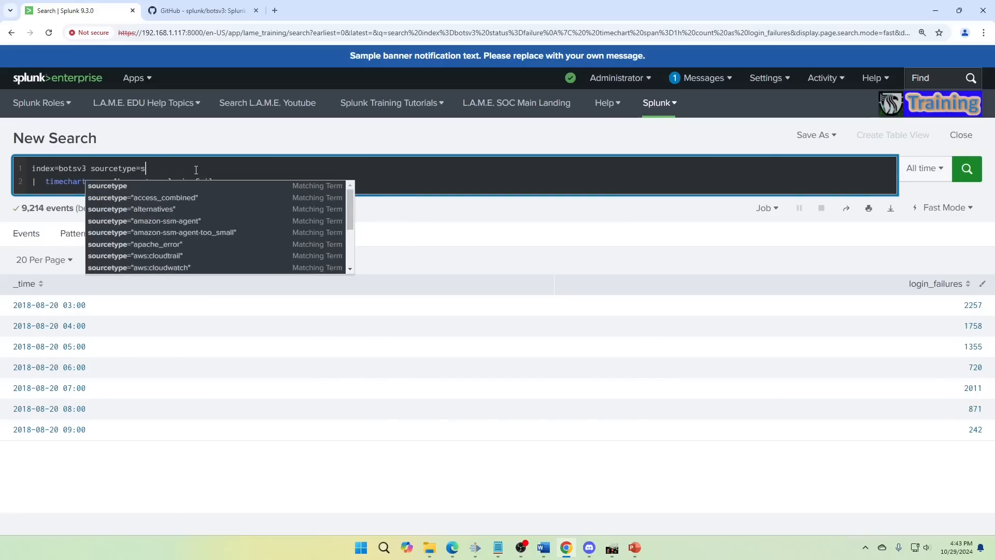
pyautogui.press('BackSpace')
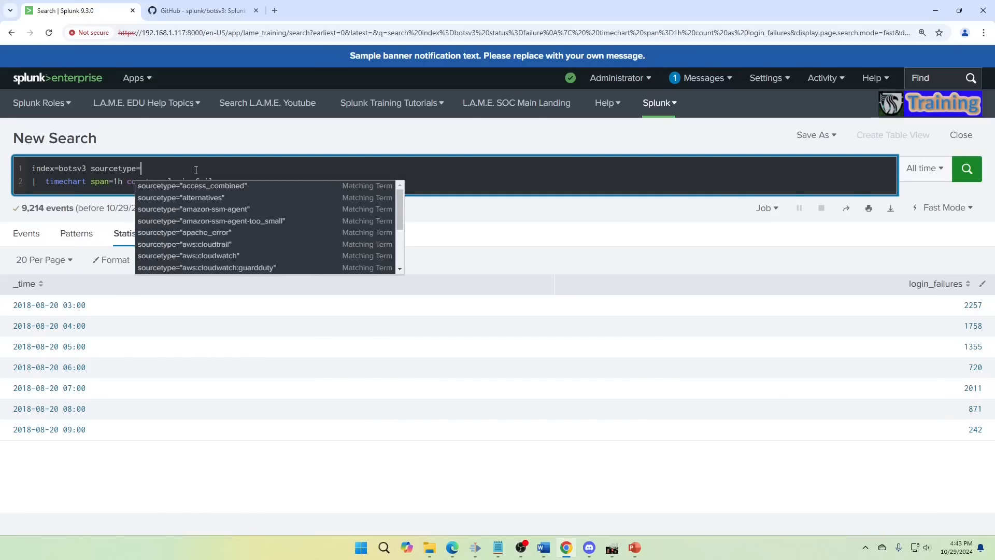
pyautogui.write('sthream')
pyautogui.press('BackSpace')
pyautogui.press('BackSpace')
pyautogui.press('BackSpace')
pyautogui.press('BackSpace')
pyautogui.press('BackSpace')
pyautogui.write('r')
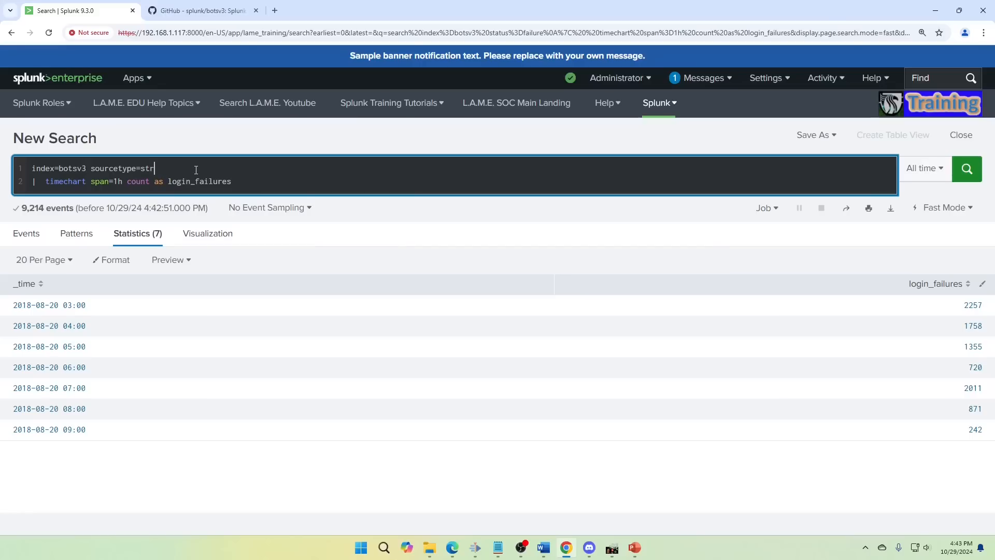
pyautogui.write('eam:http')
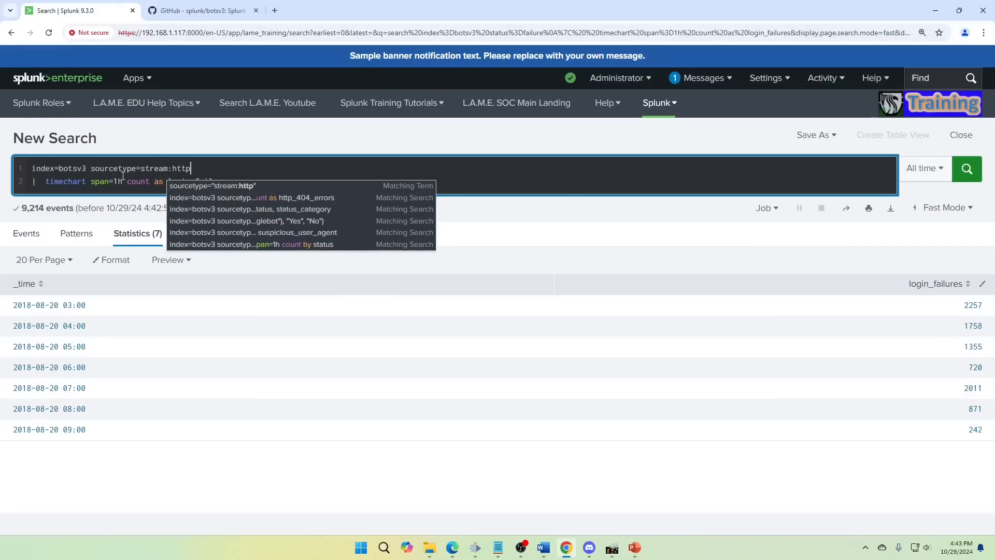
# - Change the timechart line to count by status instead of as login_failures, and run the search
pyautogui.click(105, 182)
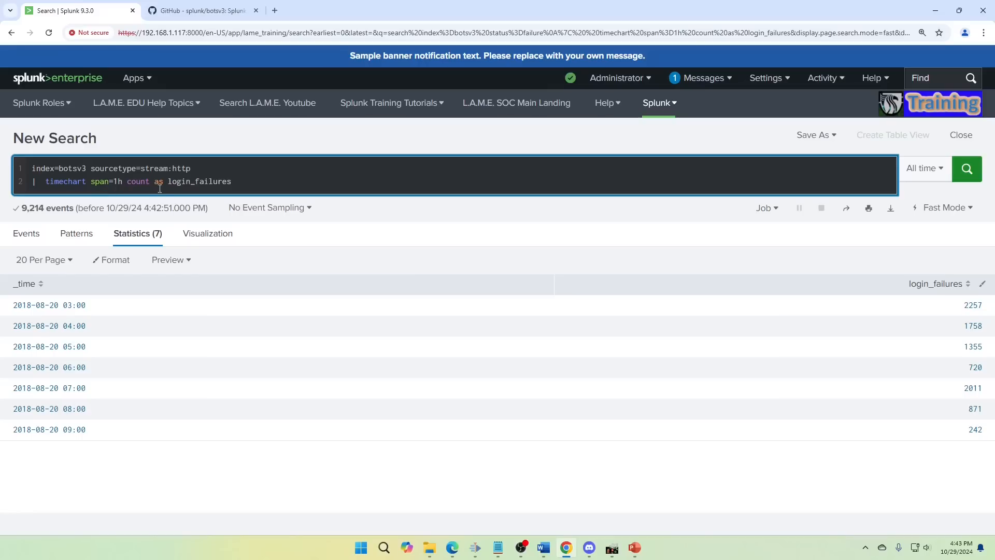
pyautogui.moveTo(154, 181); pyautogui.dragTo(233, 181)
pyautogui.write('b')
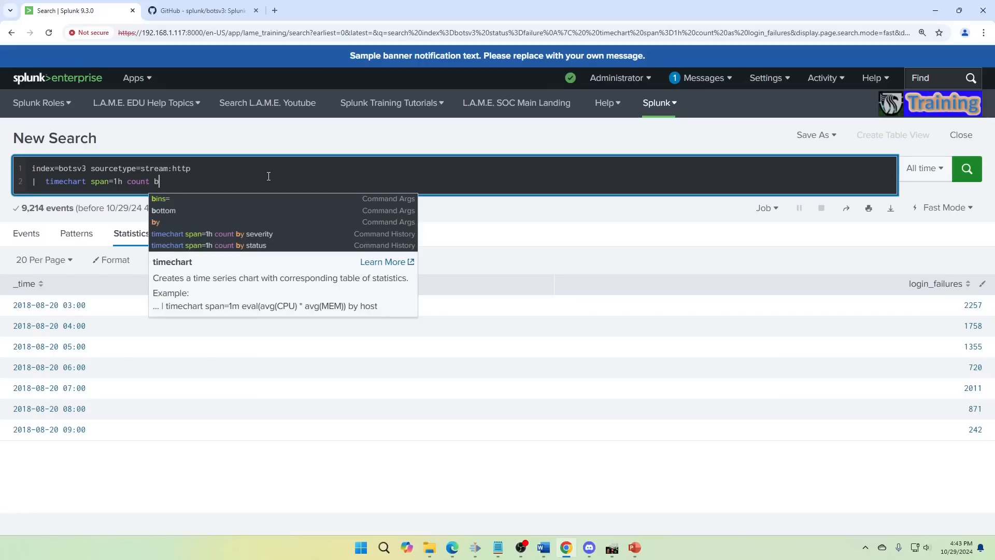
pyautogui.write('y status')
pyautogui.press('Return')
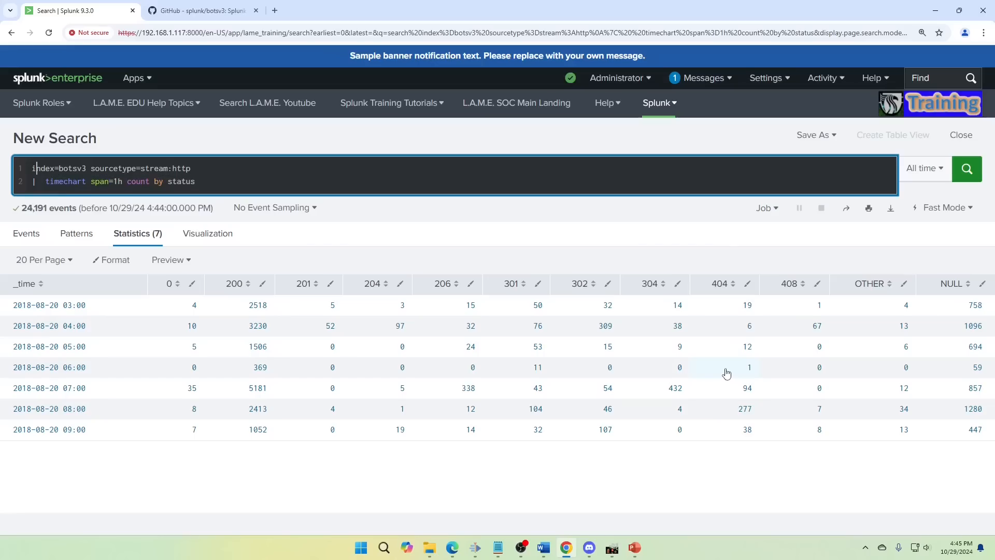
# - Change the sourcetype on the first query line to stream:dns
pyautogui.press('Right')
pyautogui.press('Right')
pyautogui.press('Right')
pyautogui.press('Right')
pyautogui.press('Right')
pyautogui.press('Right')
pyautogui.press('Right')
pyautogui.press('Right')
pyautogui.press('Right')
pyautogui.press('Right')
pyautogui.press('Right')
pyautogui.press('Right')
pyautogui.press('Right')
pyautogui.press('Right')
pyautogui.press('Right')
pyautogui.press('Right')
pyautogui.press('Right')
pyautogui.press('Delete')
pyautogui.press('Delete')
pyautogui.press('Delete')
pyautogui.press('Delete')
pyautogui.write('dns')
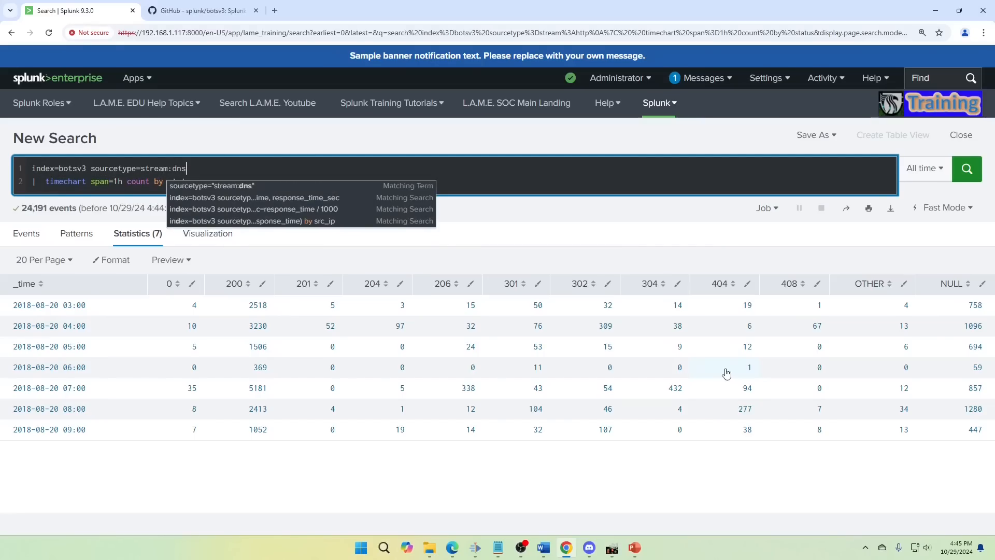
# - Replace count by status in the timechart line with avg(response_time) by src_ip and run the search
pyautogui.press('Right')
pyautogui.press('Right')
pyautogui.press('Right')
pyautogui.press('Right')
pyautogui.press('Right')
pyautogui.press('Right')
pyautogui.press('Right')
pyautogui.press('Right')
pyautogui.press('Right')
pyautogui.press('Right')
pyautogui.press('Right')
pyautogui.press('Right')
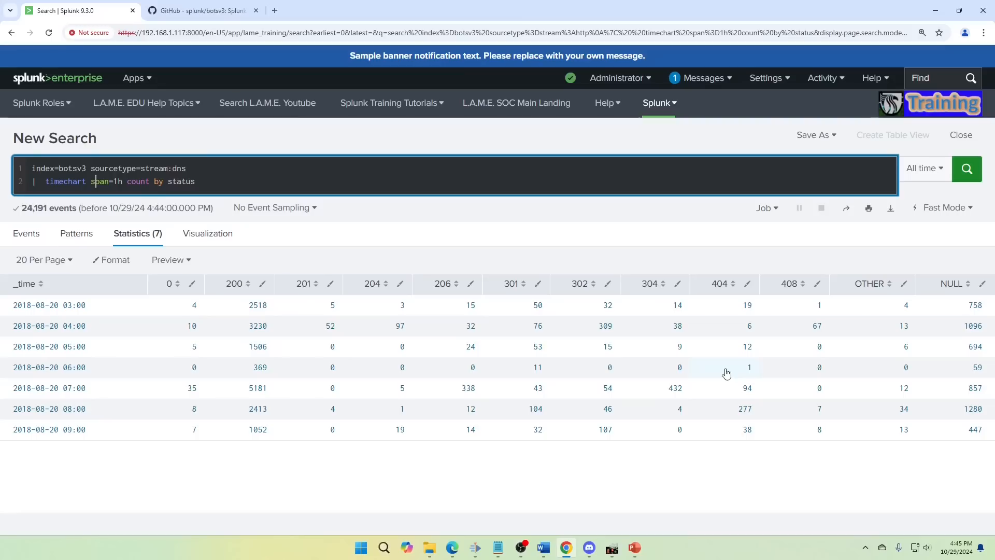
pyautogui.press('Right')
pyautogui.press('Right')
pyautogui.press('Right')
pyautogui.press('Right')
pyautogui.press('Right')
pyautogui.press('Right')
pyautogui.press('Left')
pyautogui.press('Delete')
pyautogui.press('Delete')
pyautogui.press('Delete')
pyautogui.press('Delete')
pyautogui.press('Delete')
pyautogui.press('Delete')
pyautogui.press('Delete')
pyautogui.press('Delete')
pyautogui.press('Delete')
pyautogui.press('Delete')
pyautogui.press('Delete')
pyautogui.press('Delete')
pyautogui.press('Delete')
pyautogui.press('Delete')
pyautogui.press('Delete')
pyautogui.write('avg(response')
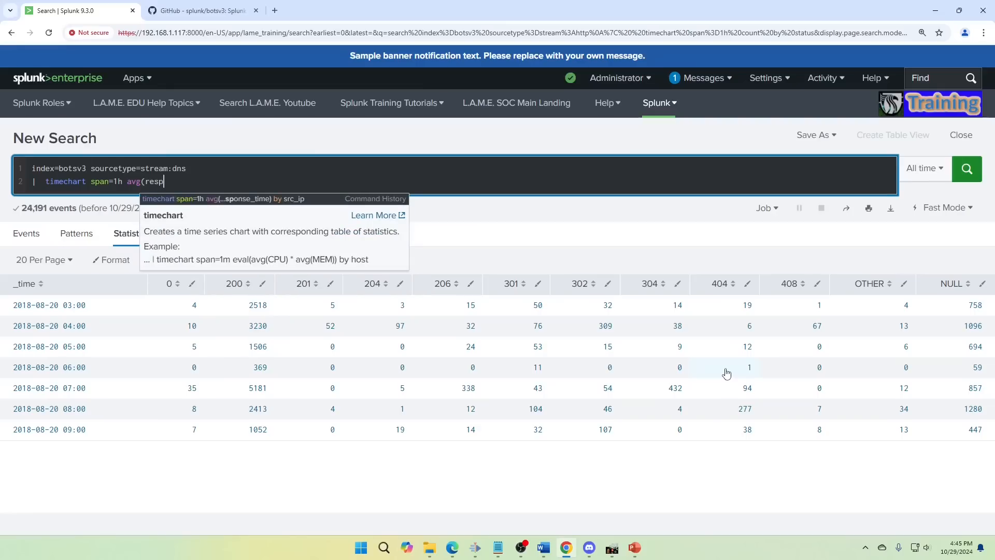
pyautogui.write('_time) by src_ip')
pyautogui.press('Return')
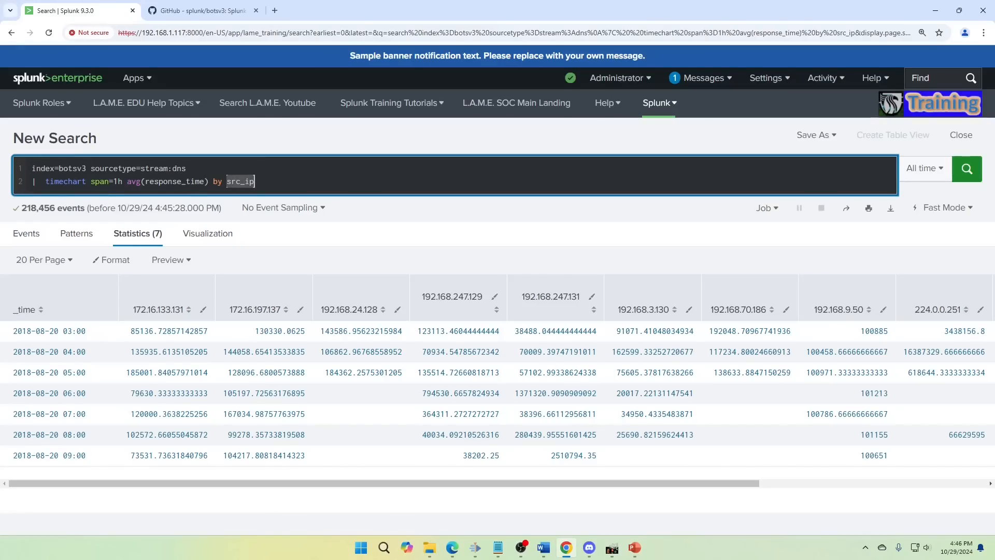
# - Replace the sourcetype=stream:dns filter on the first query line with status=failure
pyautogui.moveTo(90, 168); pyautogui.dragTo(187, 168)
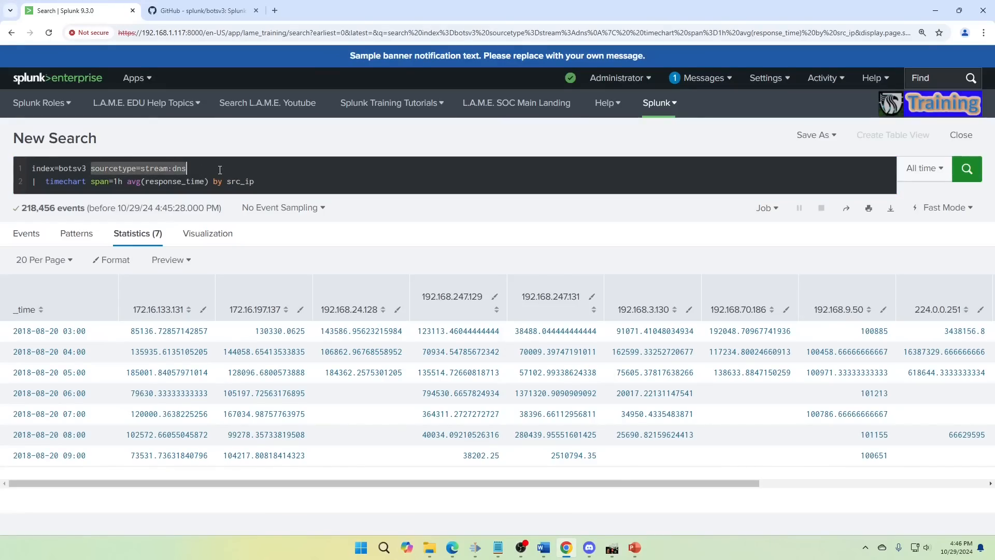
pyautogui.write('status')
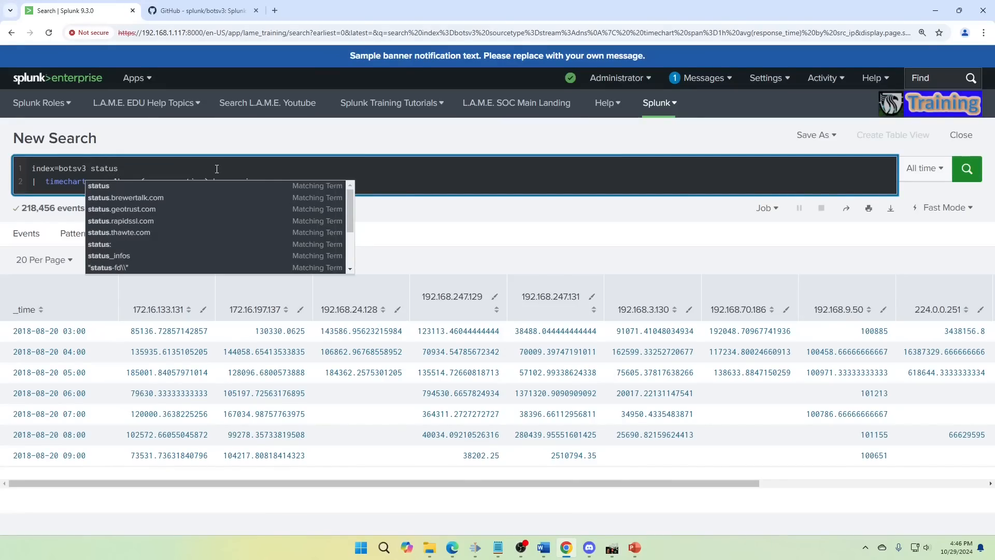
pyautogui.write('=failure')
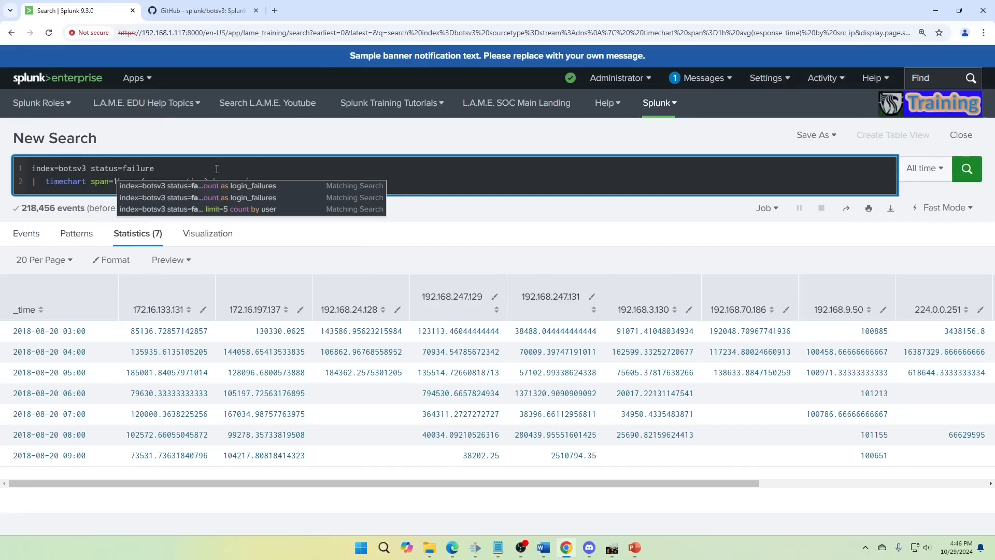
pyautogui.click(208, 169)
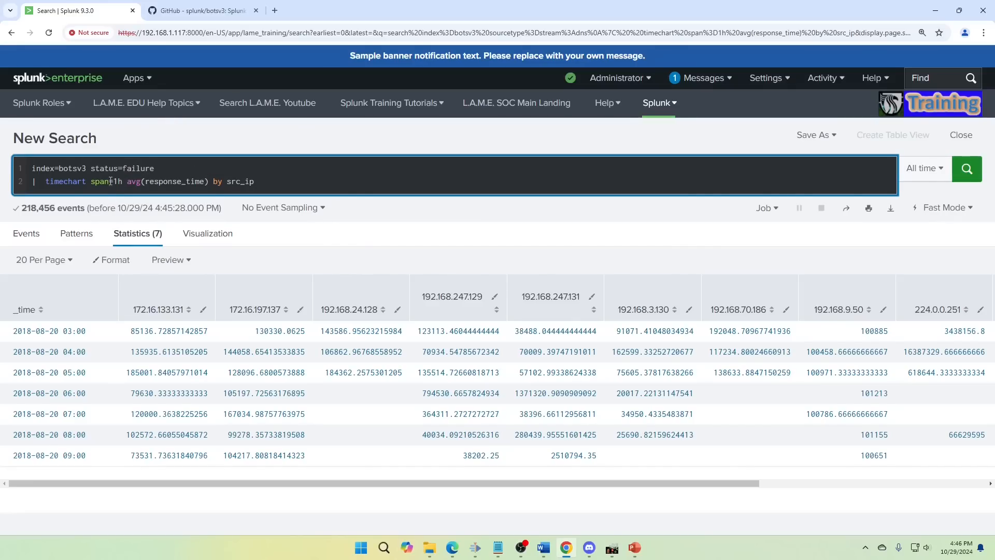
# - Replace avg(response_time) by src_ip in the timechart line with limit=5 count by user and run the search
pyautogui.moveTo(92, 181); pyautogui.dragTo(309, 180)
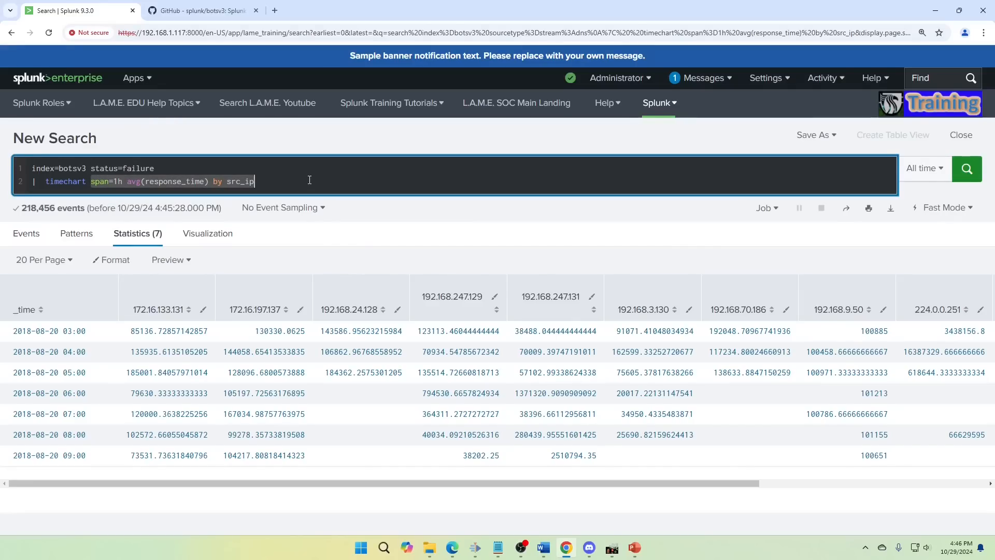
pyautogui.click(309, 180)
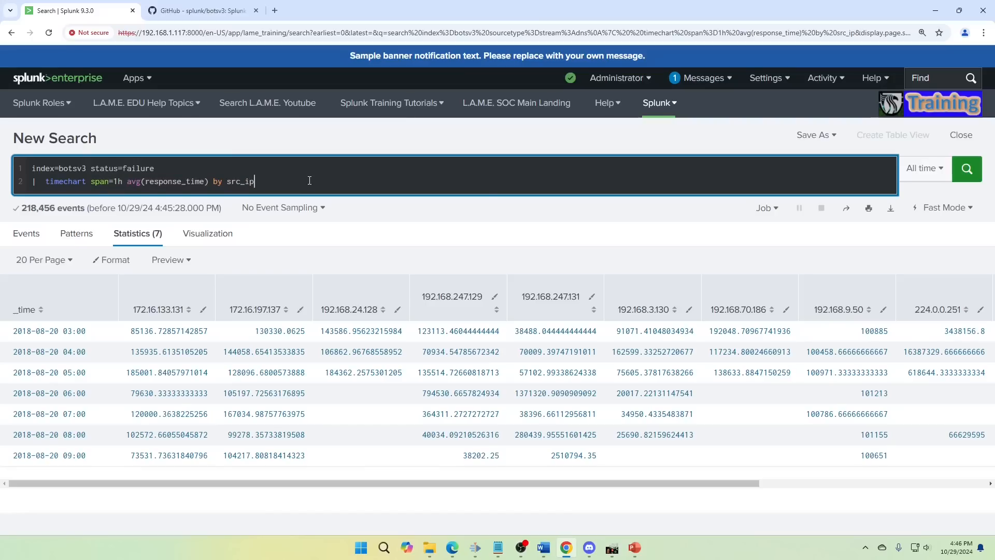
pyautogui.press('BackSpace')
pyautogui.press('BackSpace')
pyautogui.press('BackSpace')
pyautogui.press('BackSpace')
pyautogui.press('BackSpace')
pyautogui.press('BackSpace')
pyautogui.press('BackSpace')
pyautogui.press('BackSpace')
pyautogui.press('BackSpace')
pyautogui.press('BackSpace')
pyautogui.press('BackSpace')
pyautogui.press('BackSpace')
pyautogui.press('BackSpace')
pyautogui.press('BackSpace')
pyautogui.press('BackSpace')
pyautogui.press('BackSpace')
pyautogui.press('BackSpace')
pyautogui.press('BackSpace')
pyautogui.press('BackSpace')
pyautogui.press('BackSpace')
pyautogui.press('BackSpace')
pyautogui.press('BackSpace')
pyautogui.press('BackSpace')
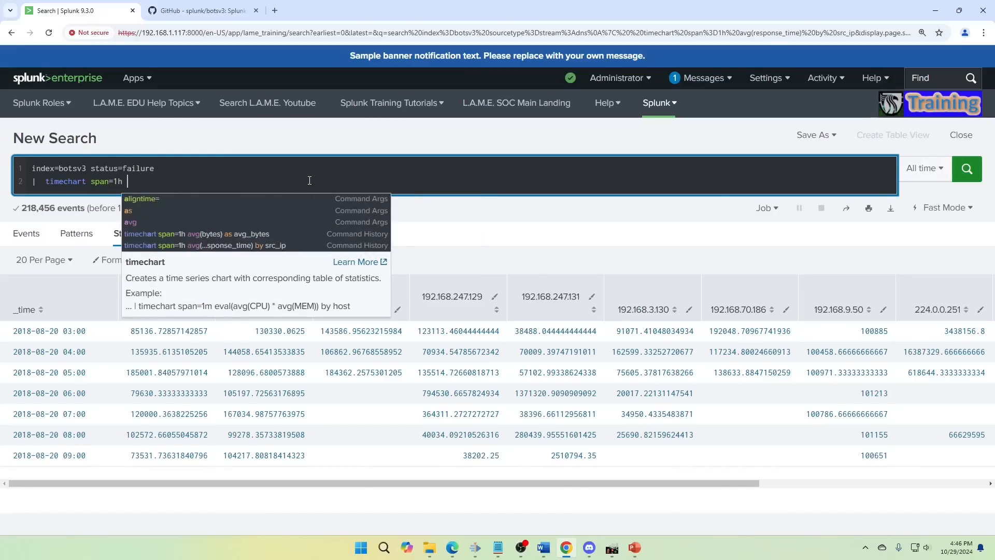
pyautogui.write('limit=5')
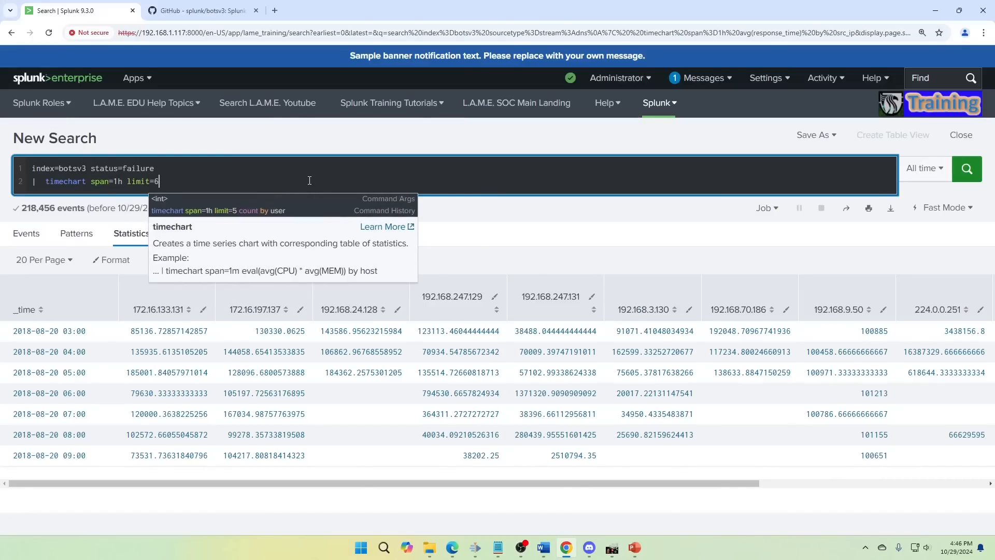
pyautogui.write(' count by user')
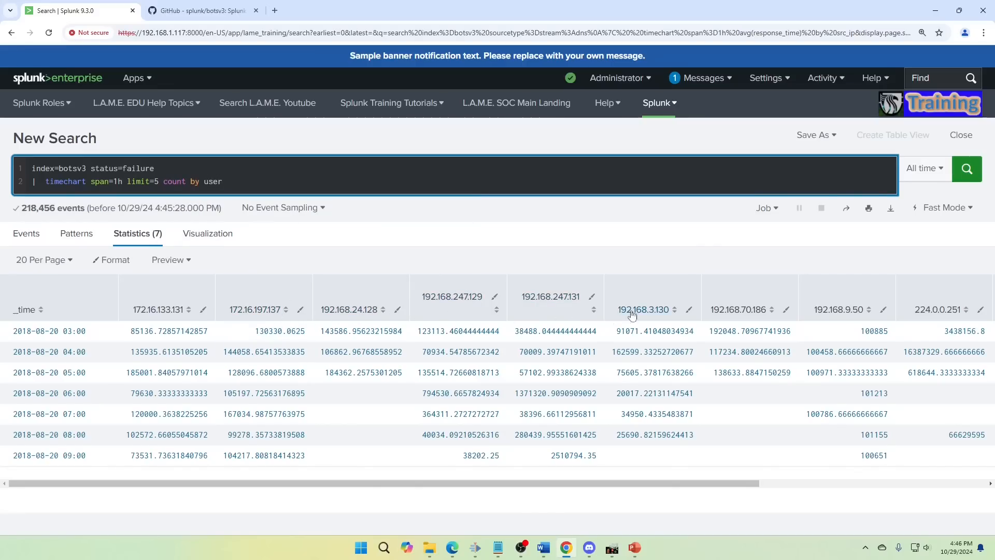
pyautogui.moveTo(757, 483); pyautogui.dragTo(994, 515)
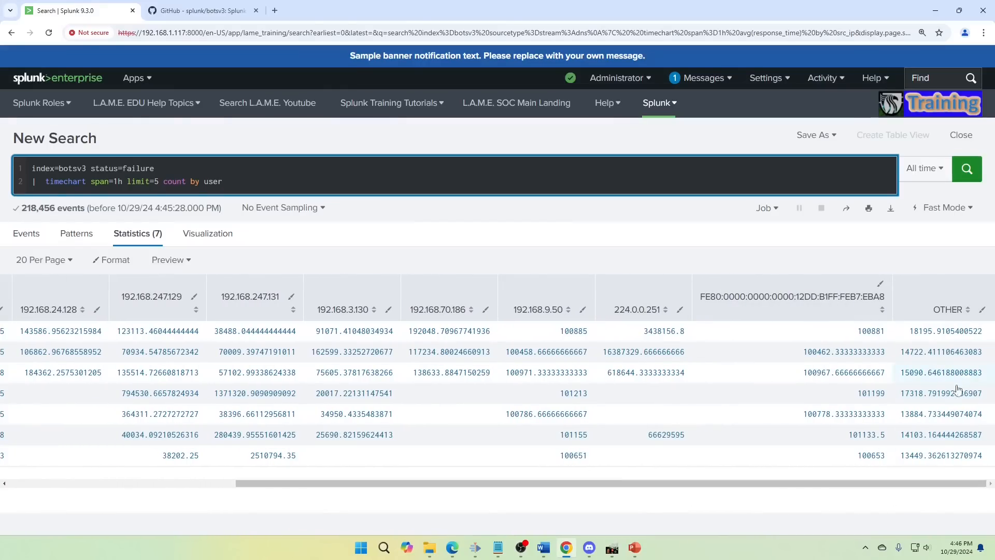
pyautogui.moveTo(729, 483); pyautogui.dragTo(502, 479)
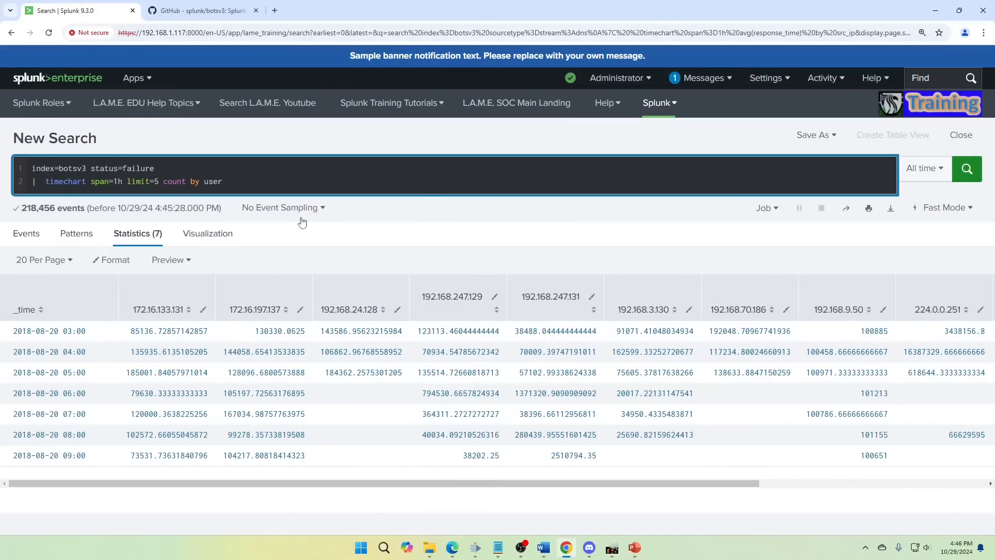
pyautogui.press('Return')
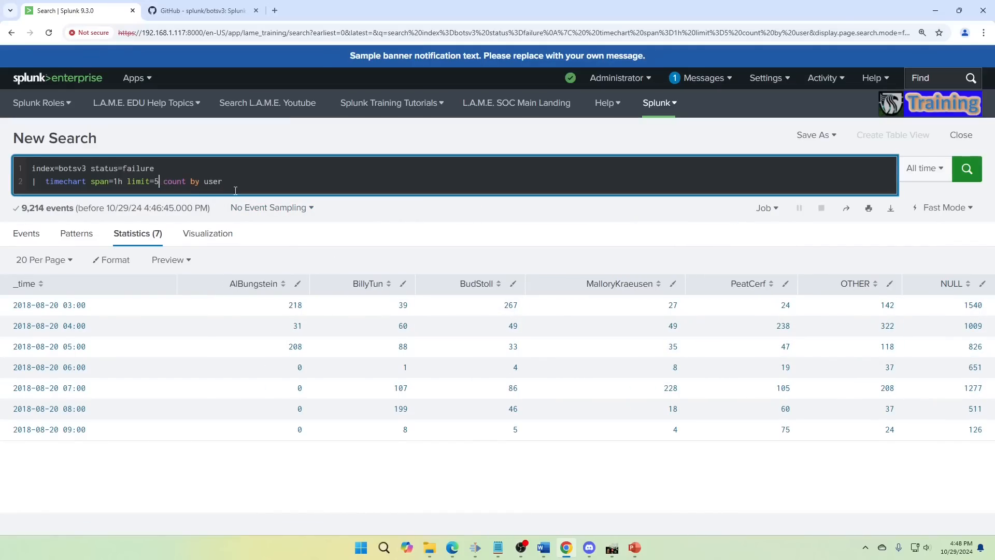
# - Set the timechart limit to 0 and run the failure count by user again
pyautogui.press('BackSpace')
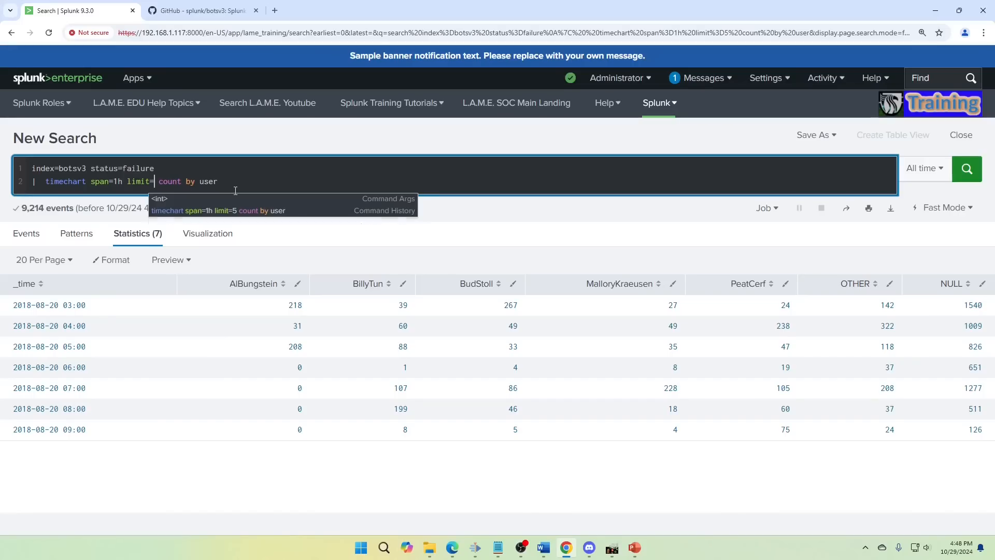
pyautogui.write('0')
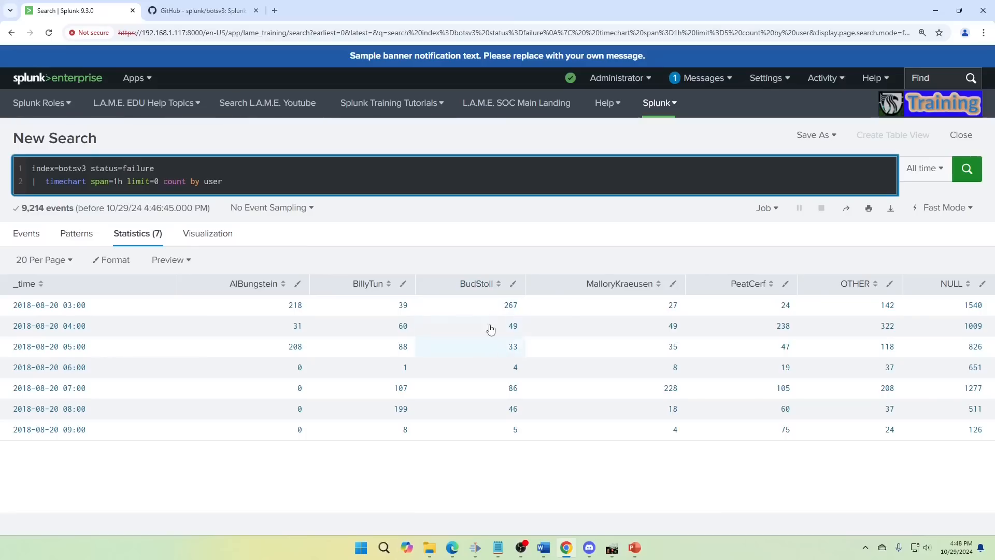
pyautogui.press('BackSpace')
pyautogui.write('11')
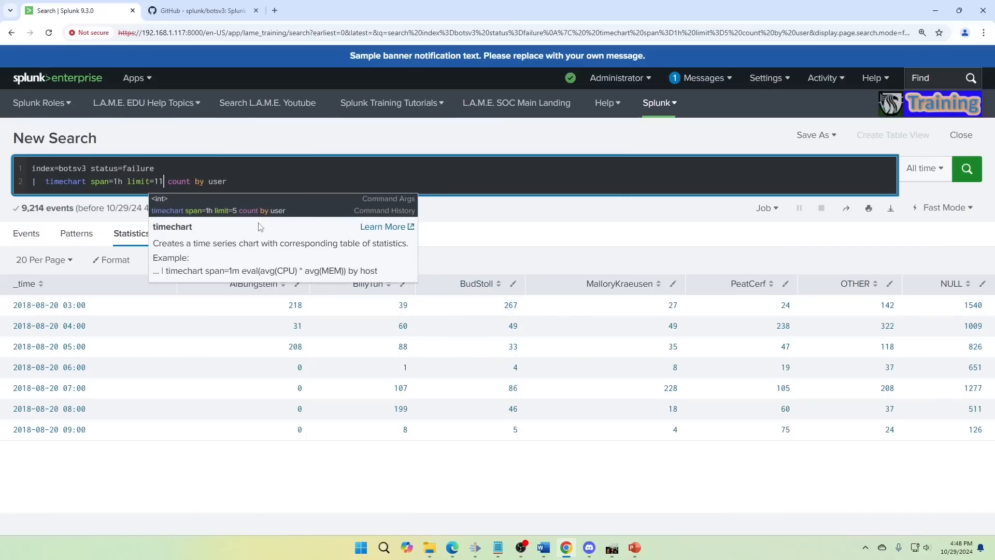
pyautogui.press('BackSpace')
pyautogui.press('BackSpace')
pyautogui.write('0')
pyautogui.press('Return')
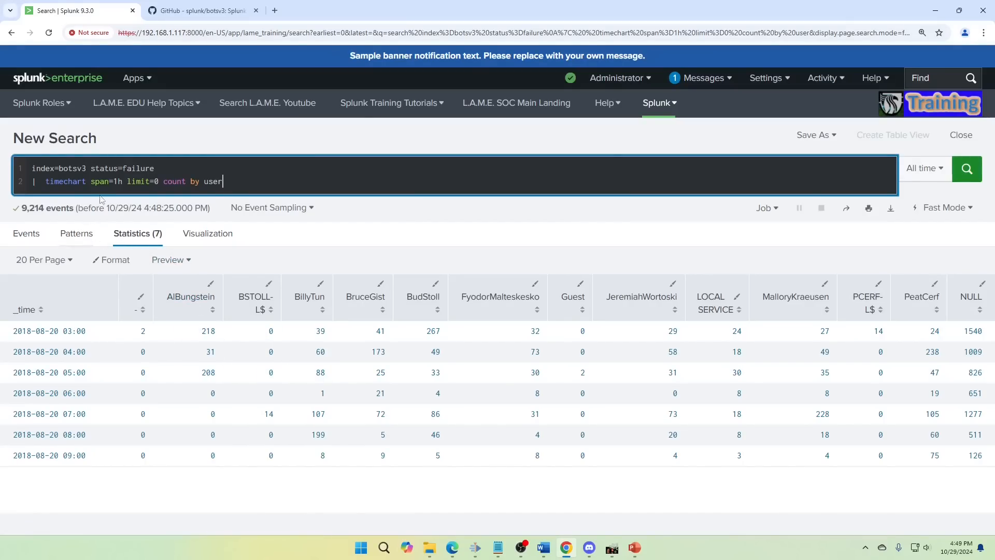
# - Replace the timechart arguments with span=1h sum(bytes) by dest_ip
pyautogui.moveTo(92, 182); pyautogui.dragTo(252, 194)
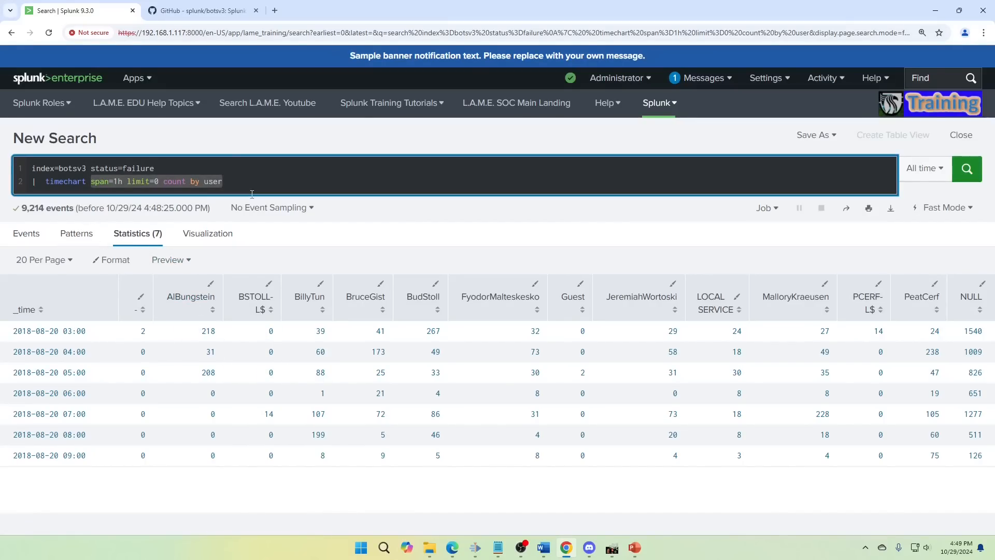
pyautogui.write('span=1h')
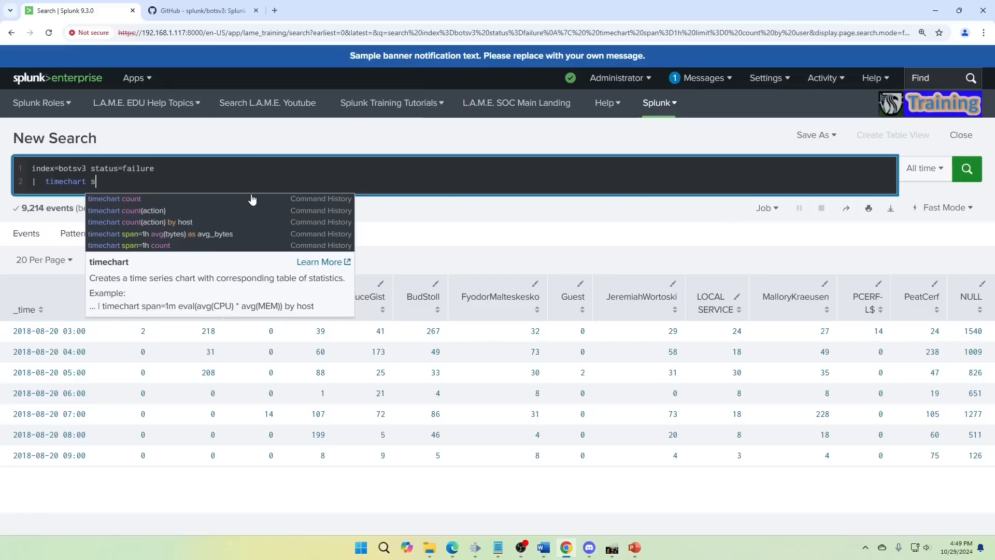
pyautogui.write('sum(bytes)')
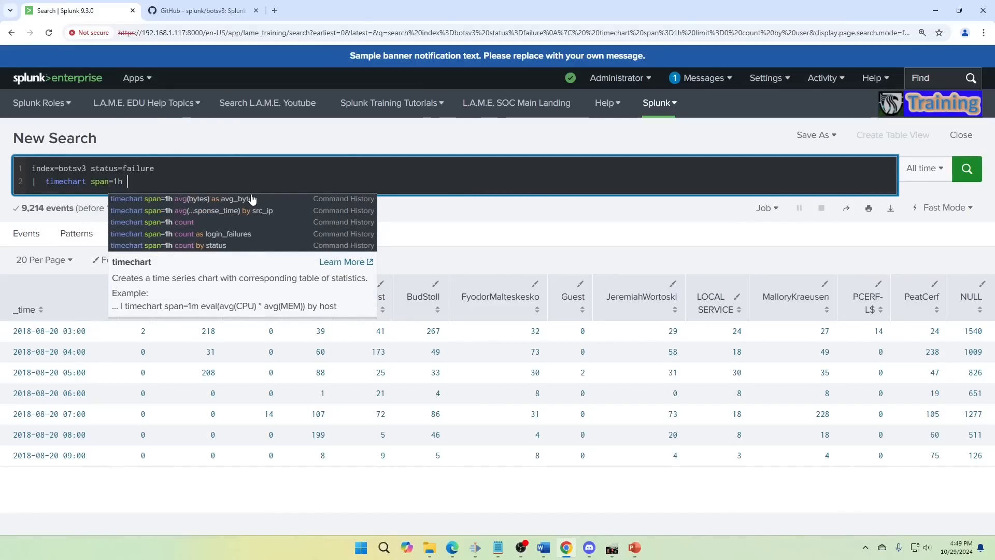
pyautogui.write(' by dezt_i')
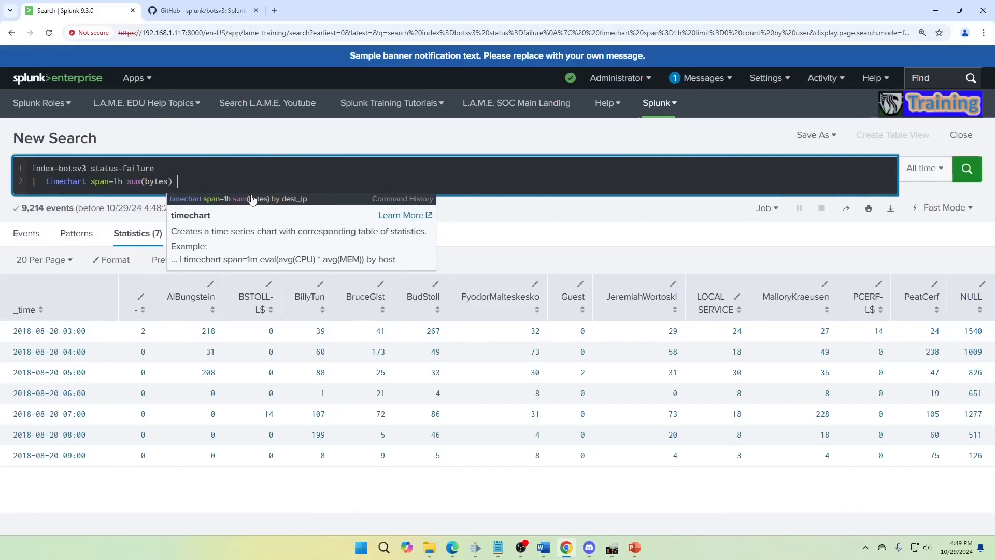
pyautogui.press('BackSpace')
pyautogui.press('BackSpace')
pyautogui.press('BackSpace')
pyautogui.press('BackSpace')
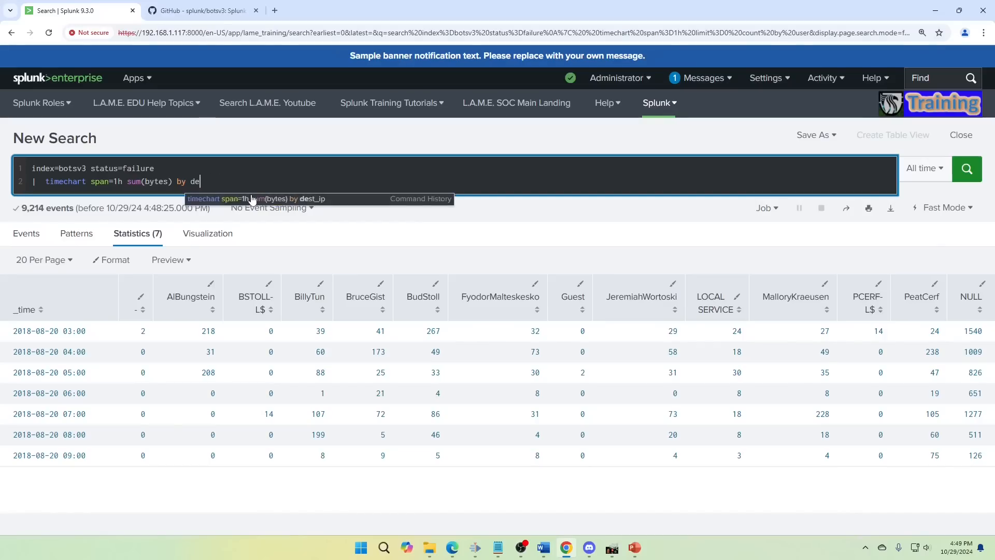
pyautogui.write('st_ip')
pyautogui.click(252, 199)
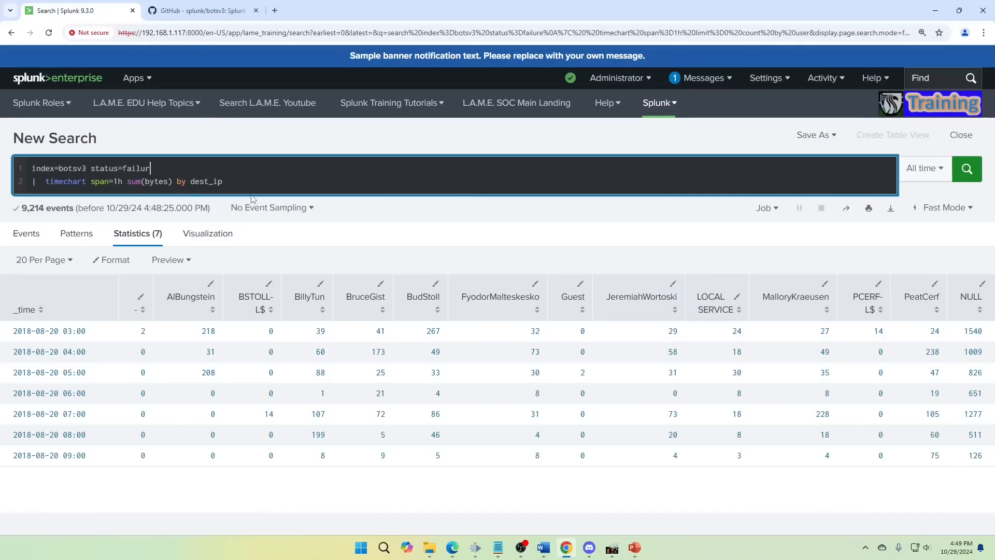
# - Remove the status=failure filter from the first query line and run the search
pyautogui.press('BackSpace')
pyautogui.press('BackSpace')
pyautogui.press('BackSpace')
pyautogui.press('BackSpace')
pyautogui.press('BackSpace')
pyautogui.press('BackSpace')
pyautogui.press('BackSpace')
pyautogui.press('BackSpace')
pyautogui.press('BackSpace')
pyautogui.press('BackSpace')
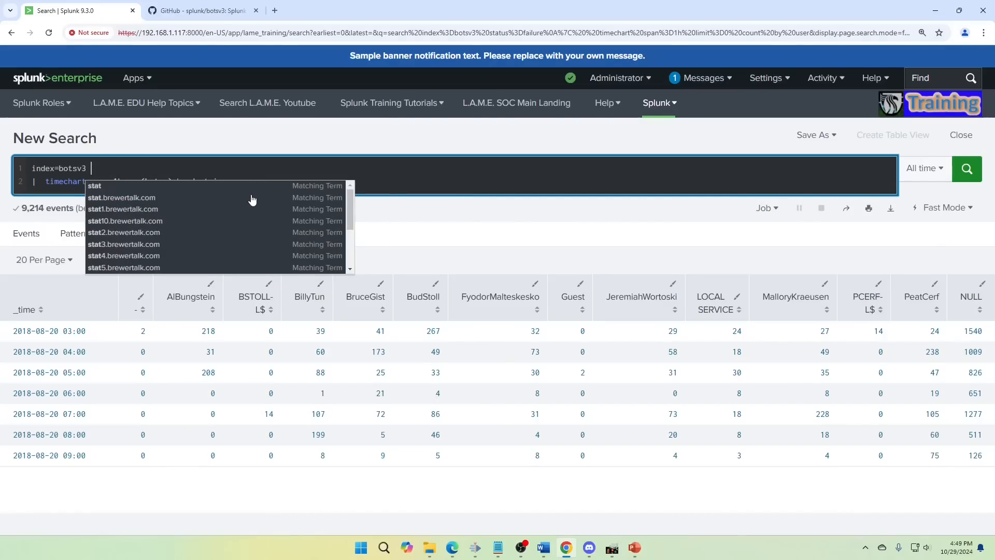
pyautogui.press('Return')
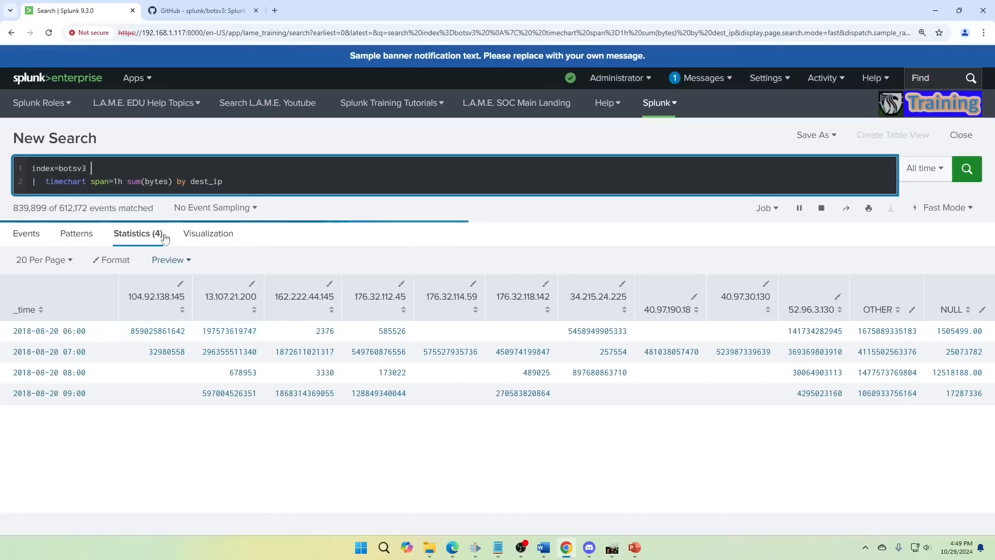
# - Replace sum(bytes) by dest_ip in the timechart line with dc(user) as unique_users and run the search
pyautogui.click(210, 173)
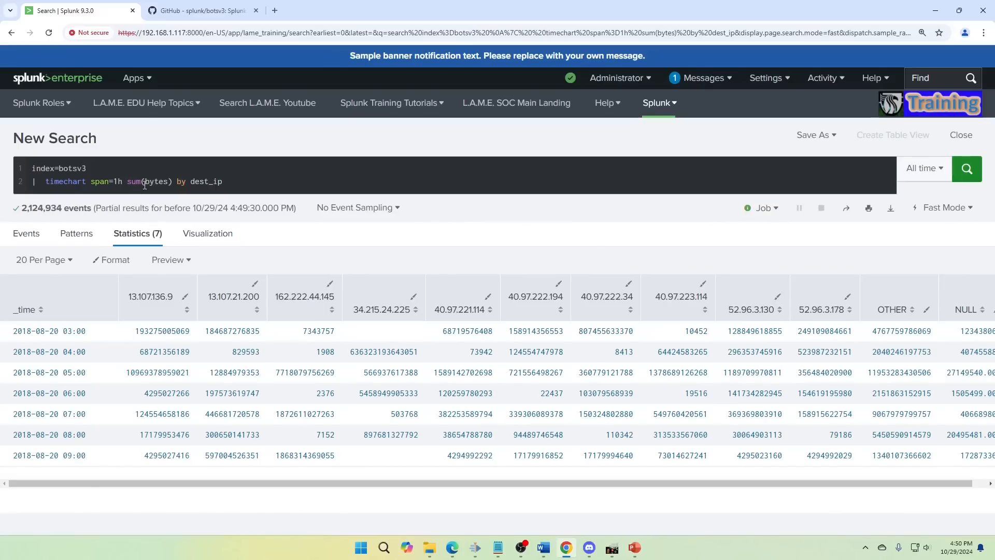
pyautogui.moveTo(139, 182); pyautogui.dragTo(246, 183)
pyautogui.write('dc(')
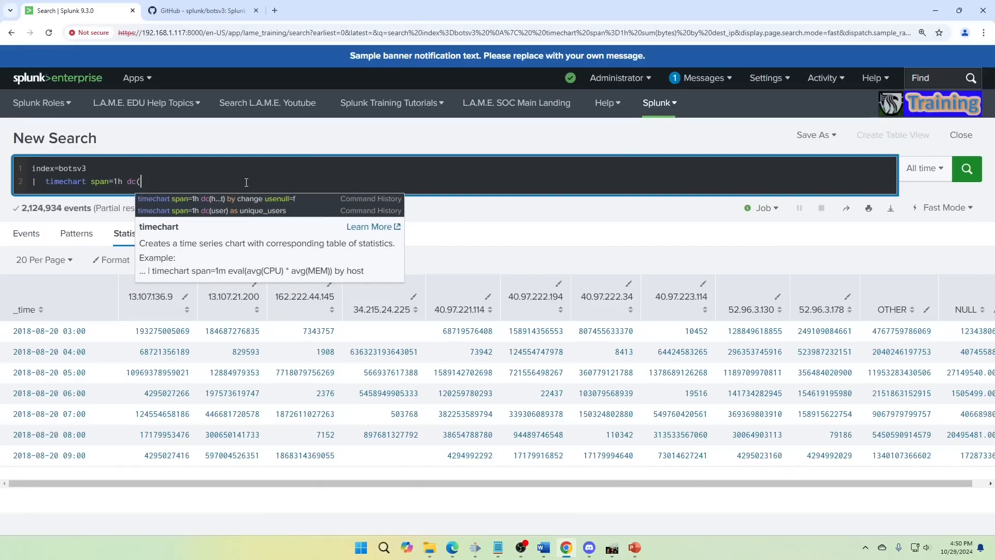
pyautogui.write('user) as unique')
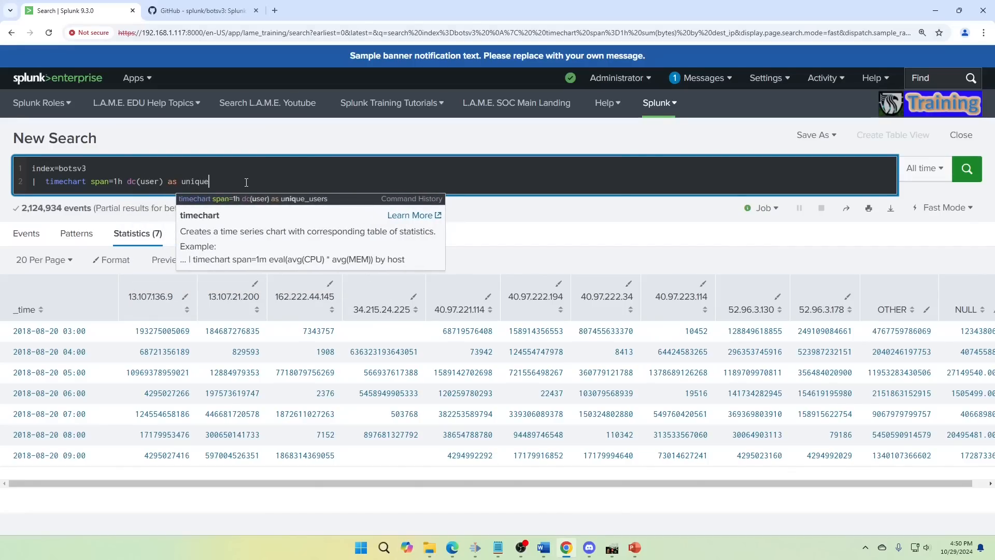
pyautogui.write('_users')
pyautogui.press('Return')
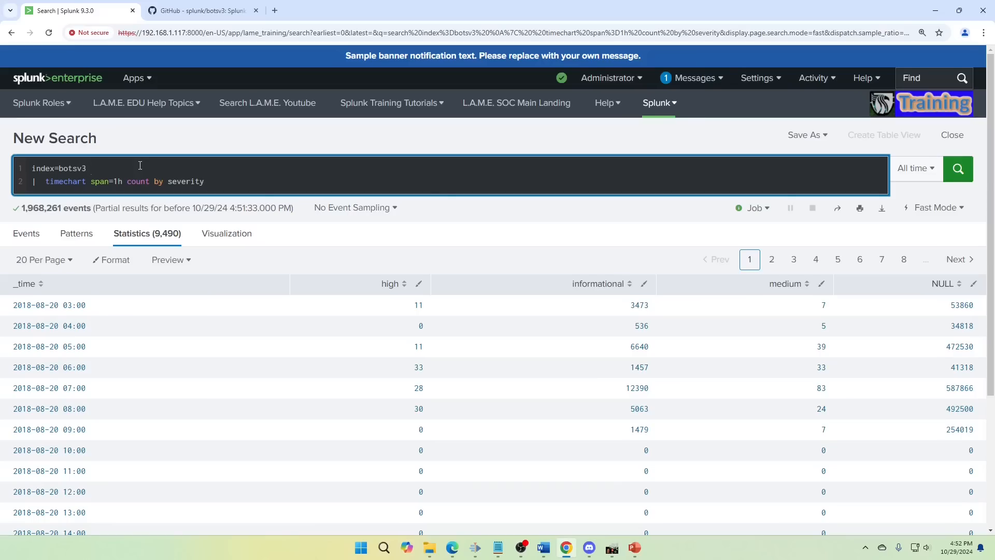
# - Add the filters sourcetype=stream:http status=404 after index=botsv3 on the first query line
pyautogui.write('ourcetype')
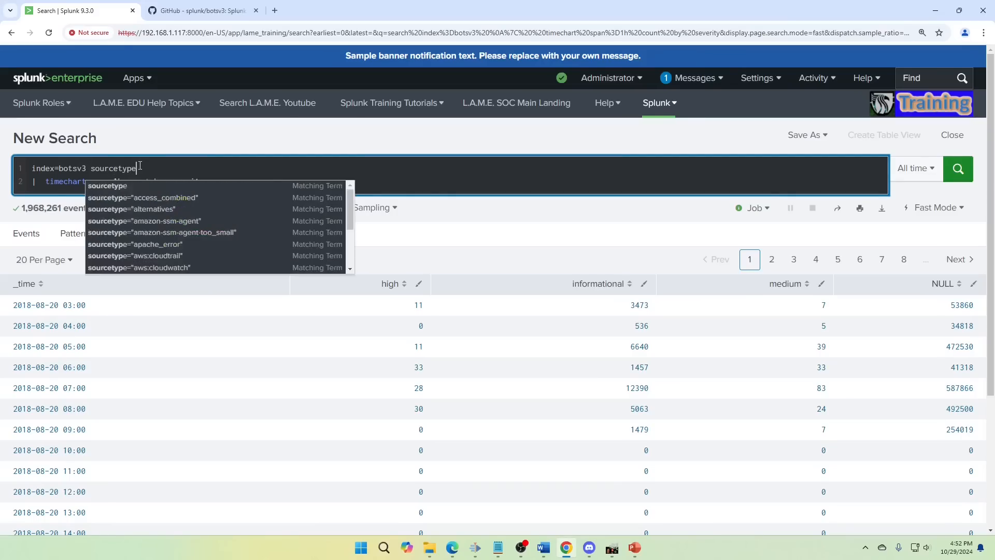
pyautogui.write('=stream:http')
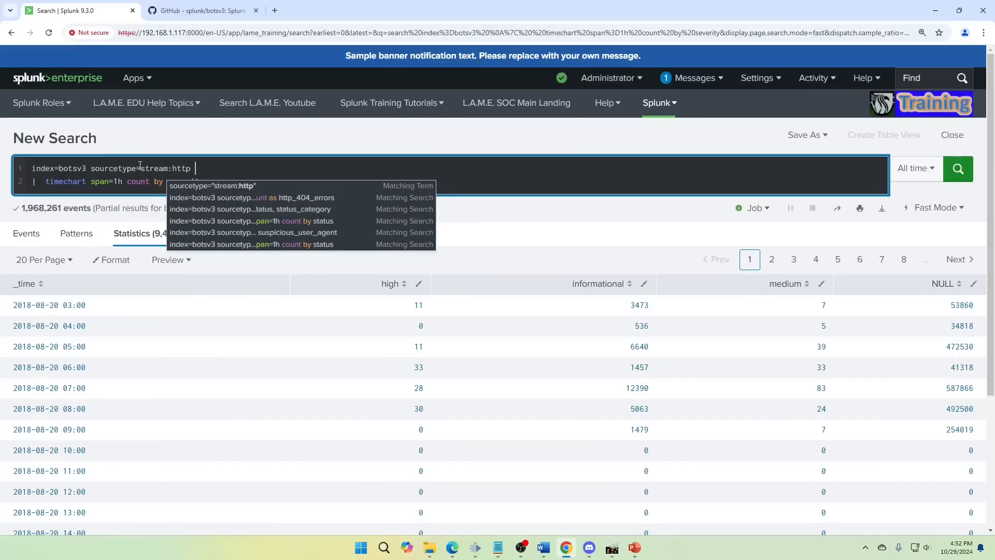
pyautogui.write(' status=404')
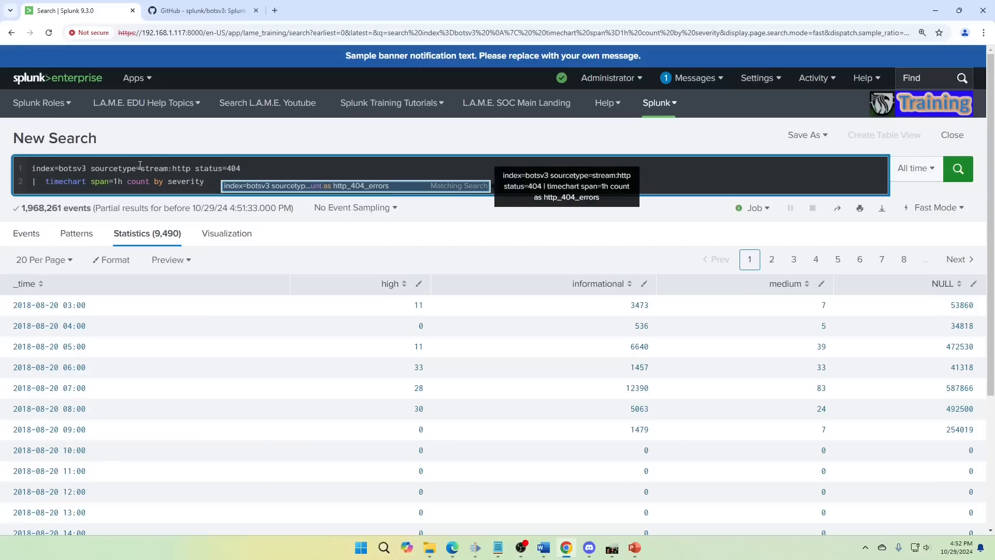
pyautogui.press('Left')
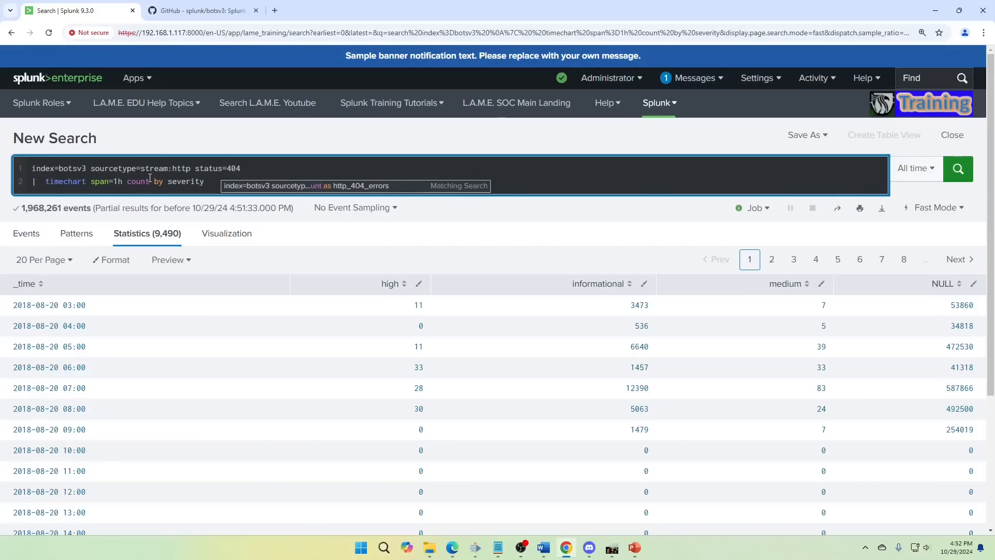
# - Replace by severity in the timechart line with as http_404_errors and run the search
pyautogui.moveTo(150, 178); pyautogui.dragTo(234, 182)
pyautogui.write('as ')
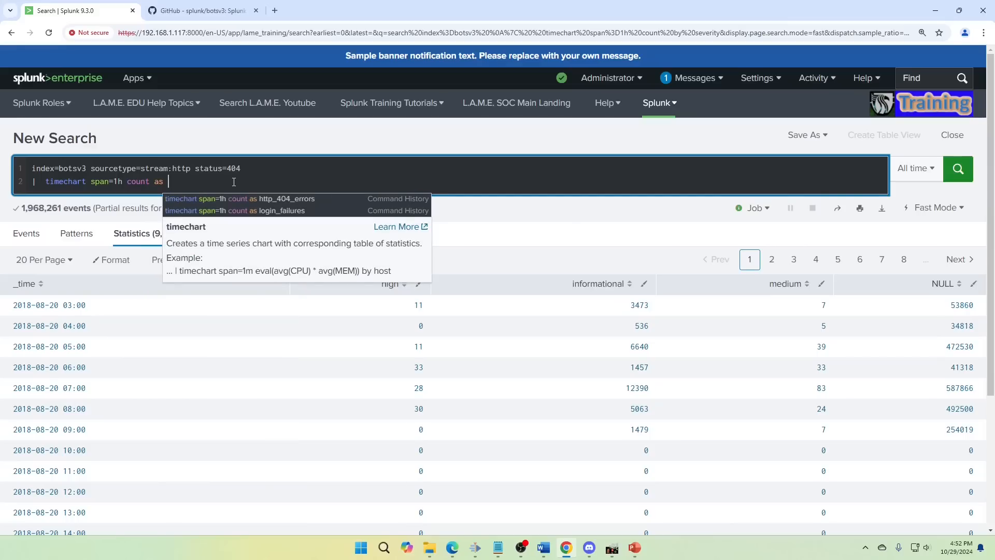
pyautogui.write('http_404_')
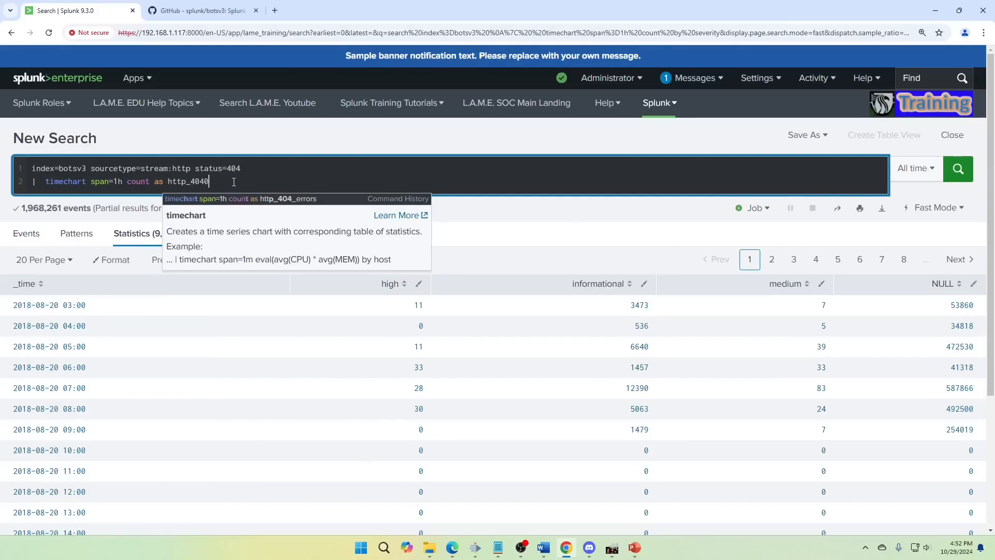
pyautogui.write('errors')
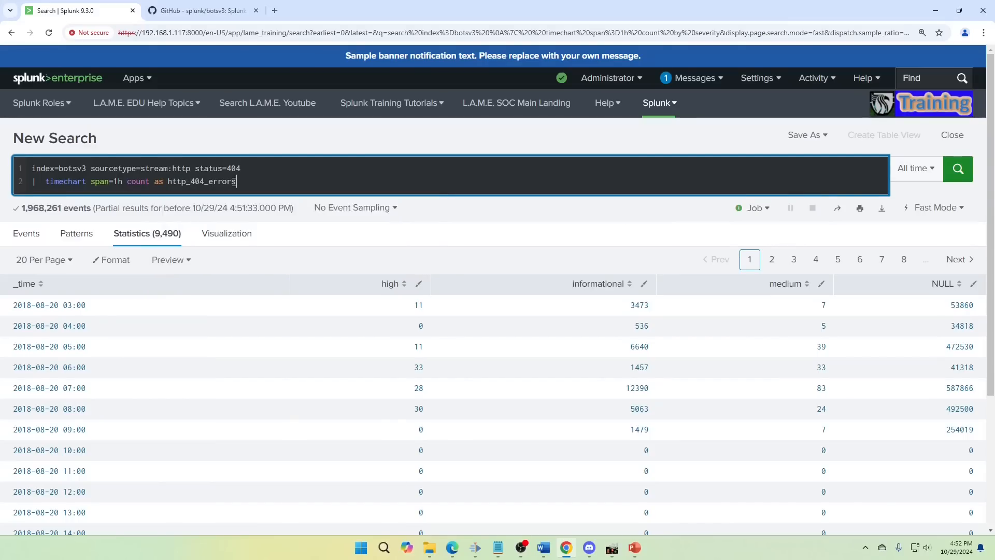
pyautogui.press('Return')
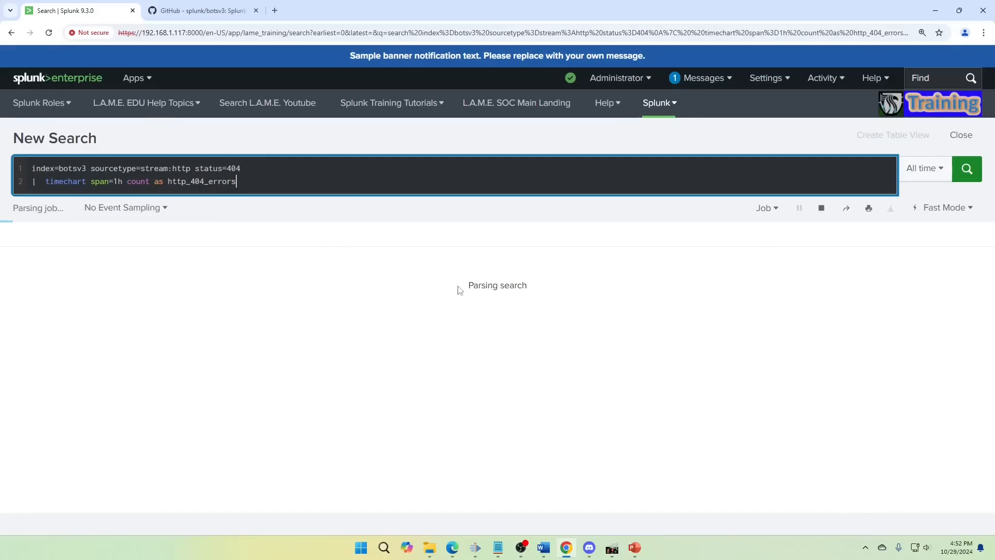